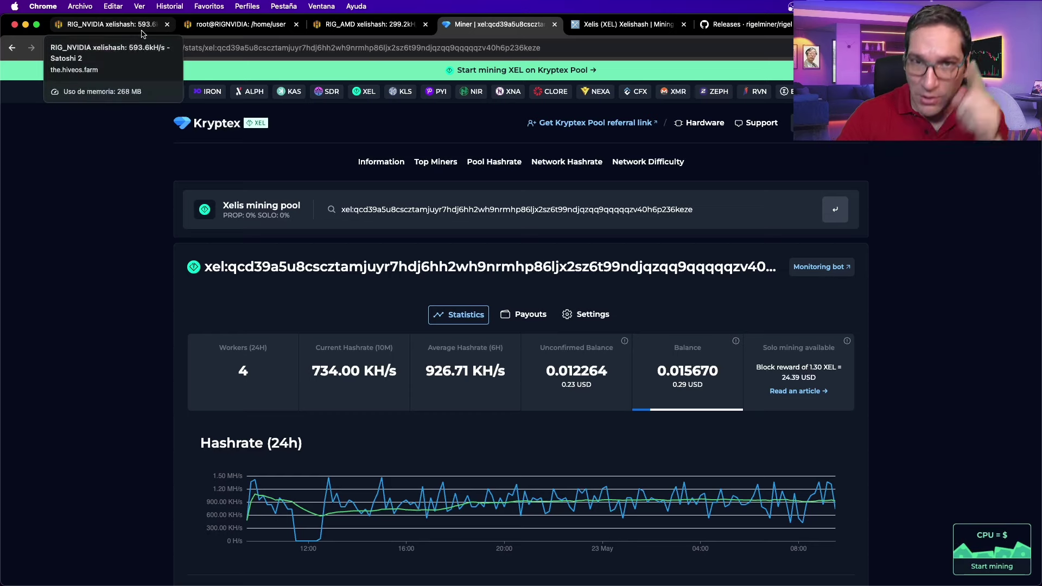
# Review the RIG_NVIDIA and RIG_AMD overviews, the Kryptex pool miner statistics and the Rigel 1.17.2 release note on XEL performance.
pyautogui.click(141, 31)
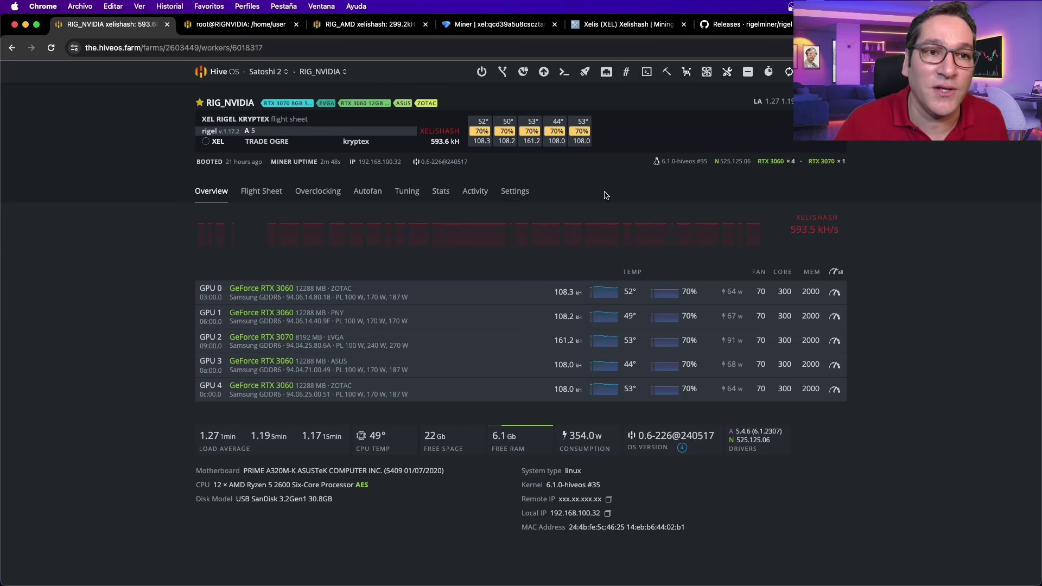
pyautogui.click(332, 27)
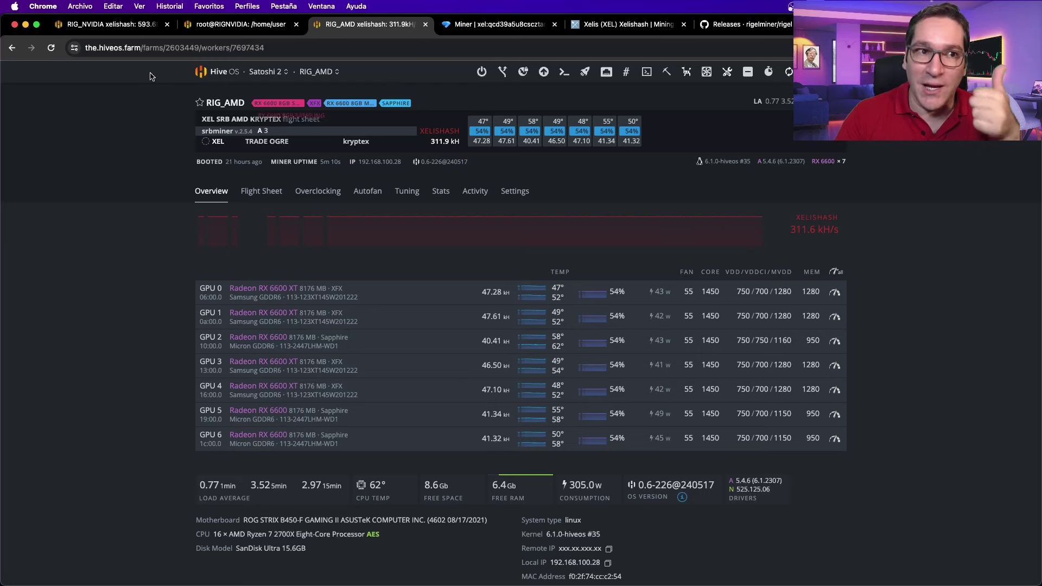
pyautogui.click(511, 26)
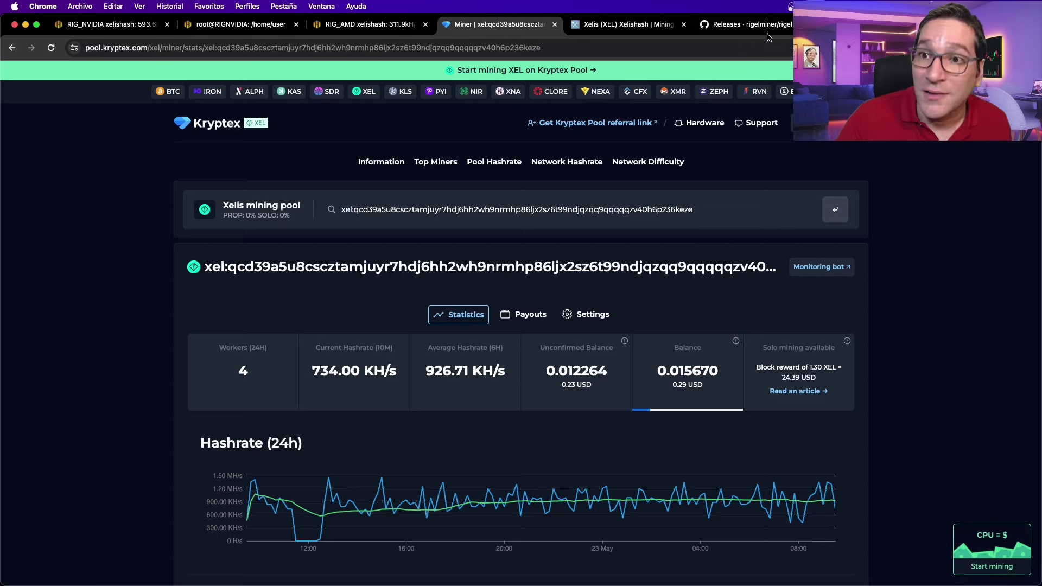
pyautogui.click(770, 26)
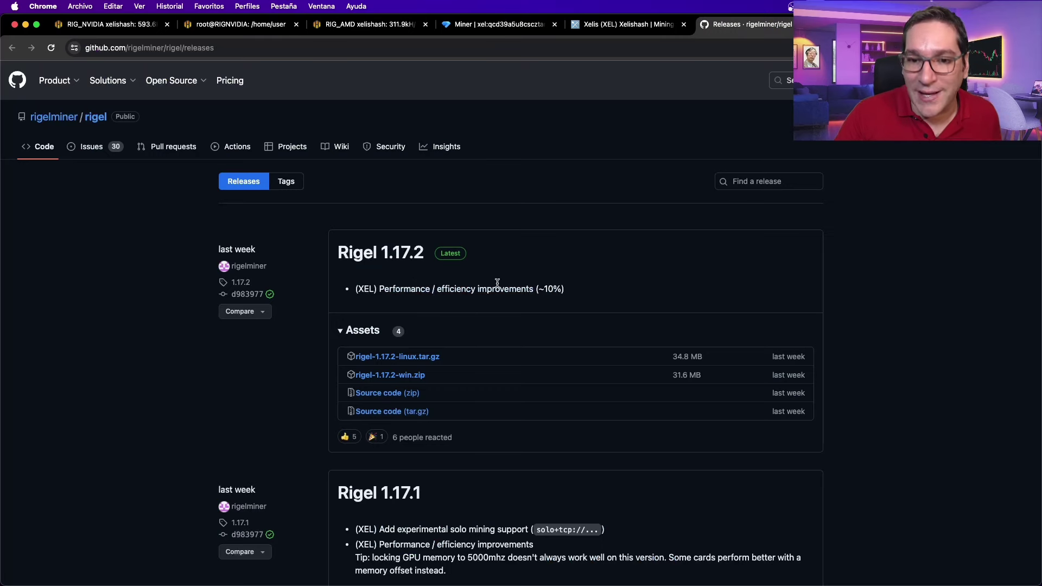
pyautogui.moveTo(526, 289); pyautogui.dragTo(581, 290)
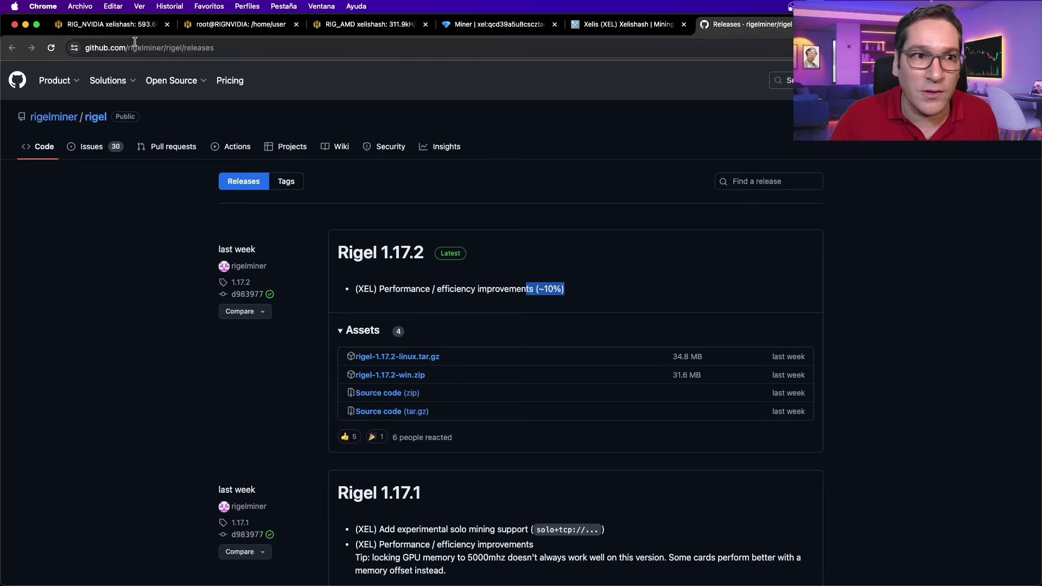
# Return to the RIG_NVIDIA worker, check its Hive OS upgrade options and dismiss them without upgrading.
pyautogui.click(96, 30)
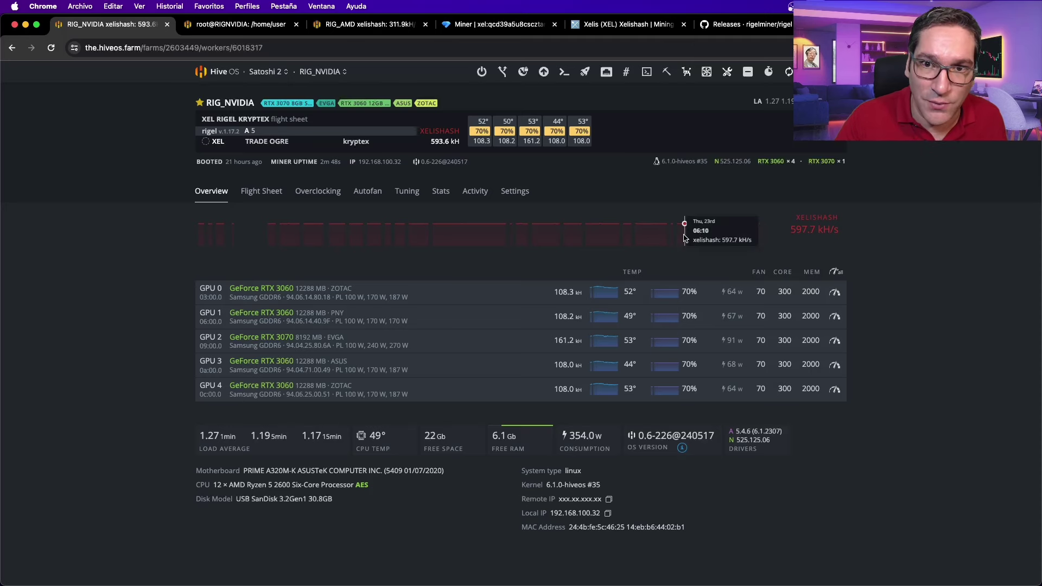
pyautogui.click(542, 76)
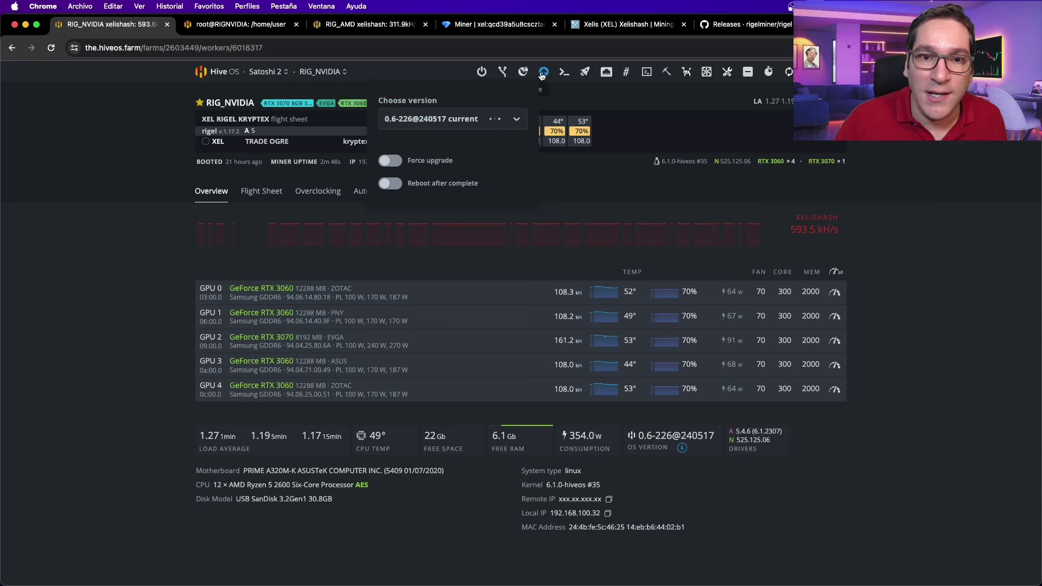
pyautogui.click(130, 232)
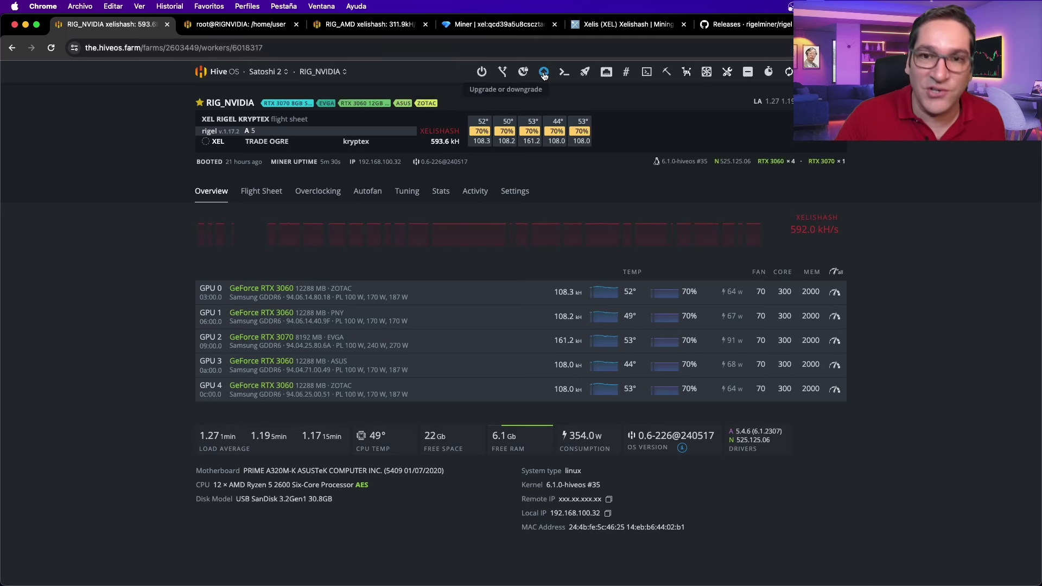
# Open RIG_NVIDIA's active XEL RIGEL KRYPTEX flight sheet for editing.
pyautogui.click(276, 193)
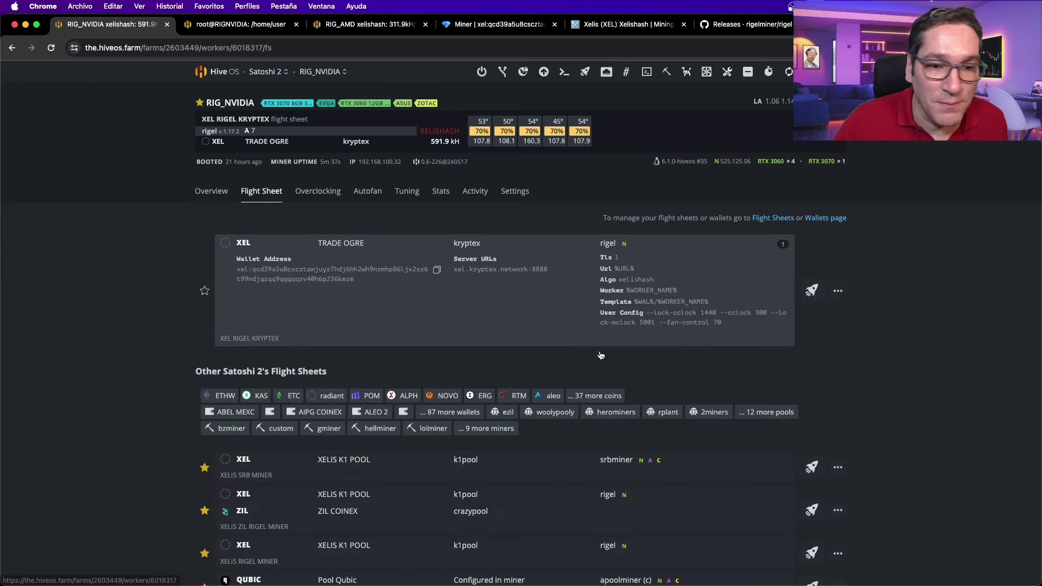
pyautogui.click(845, 297)
pyautogui.click(802, 311)
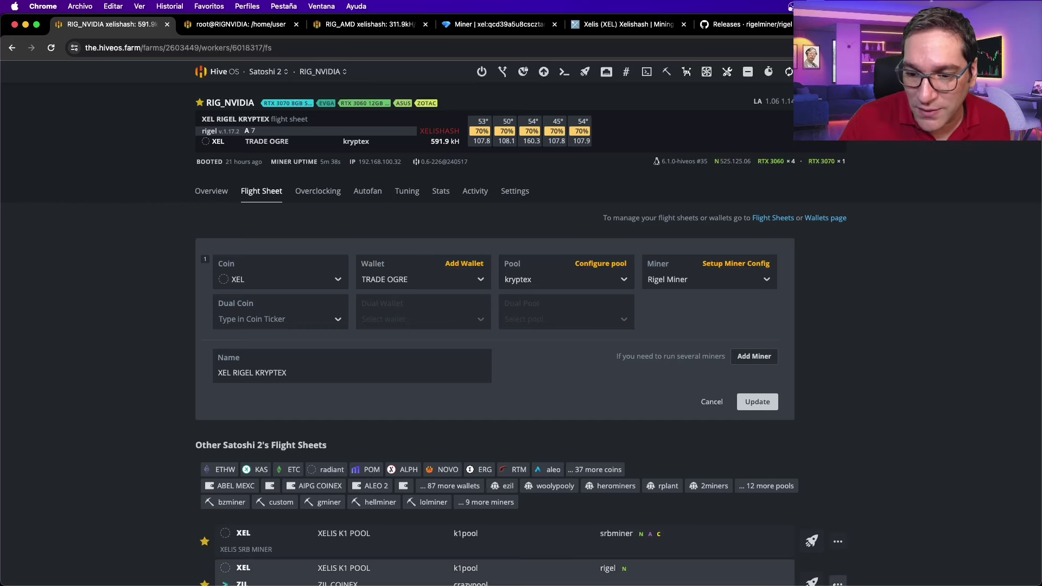
# Switch to TradeOgre, find Xelis (XEL) among the deposit coins and copy its deposit address.
pyautogui.click(784, 568)
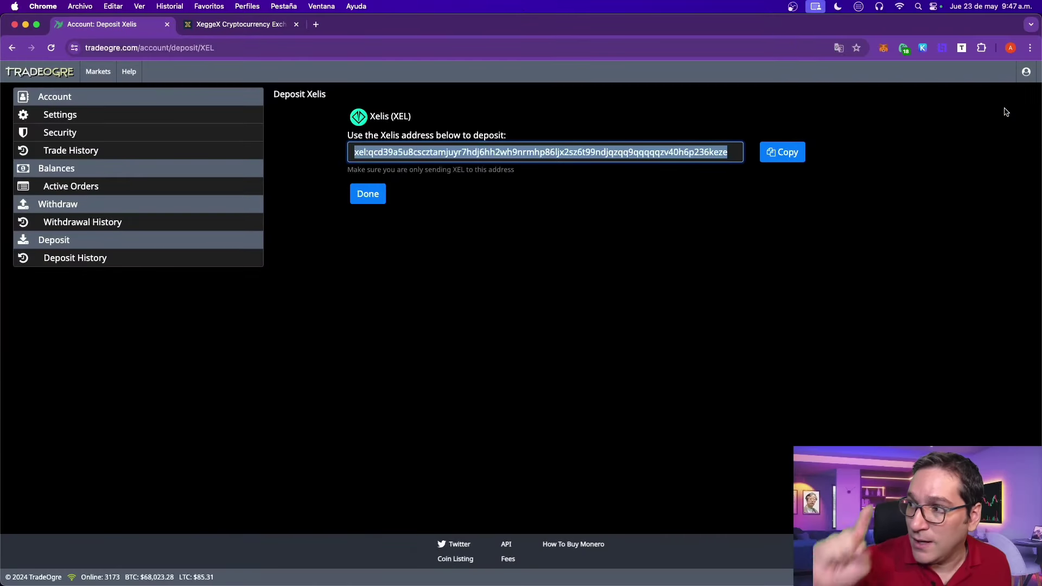
pyautogui.click(1027, 72)
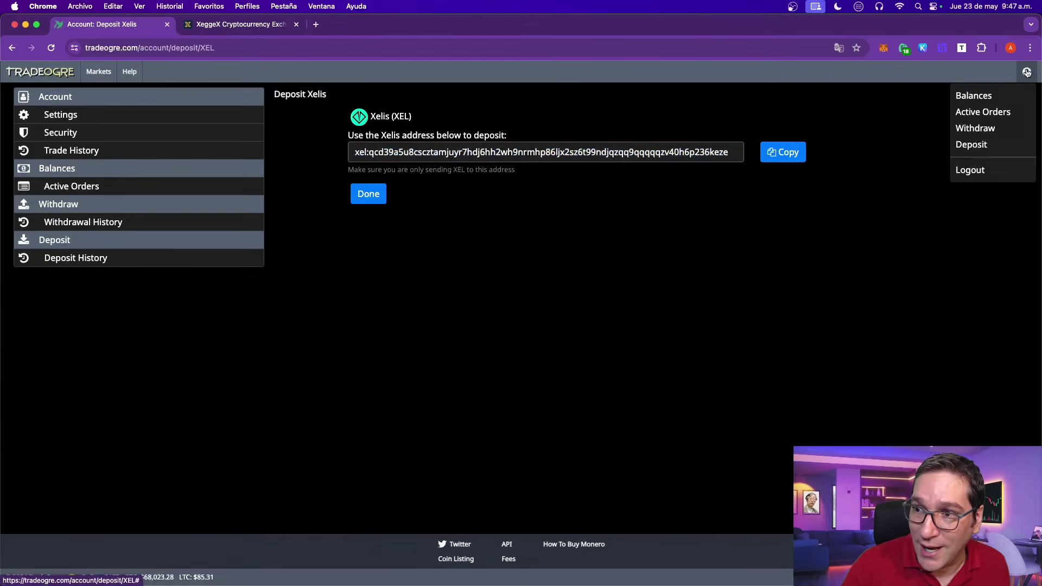
pyautogui.click(975, 144)
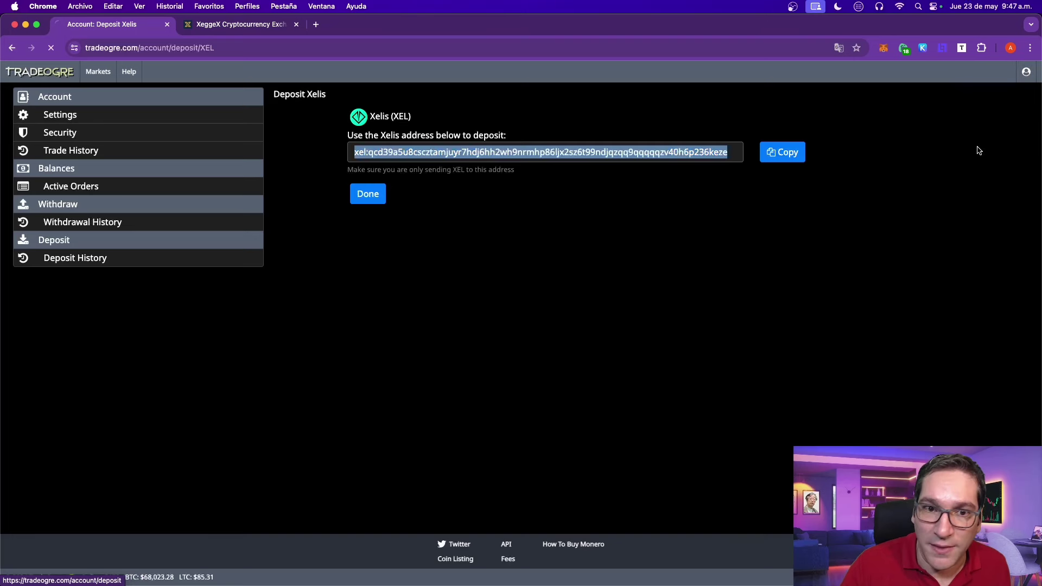
pyautogui.click(286, 129)
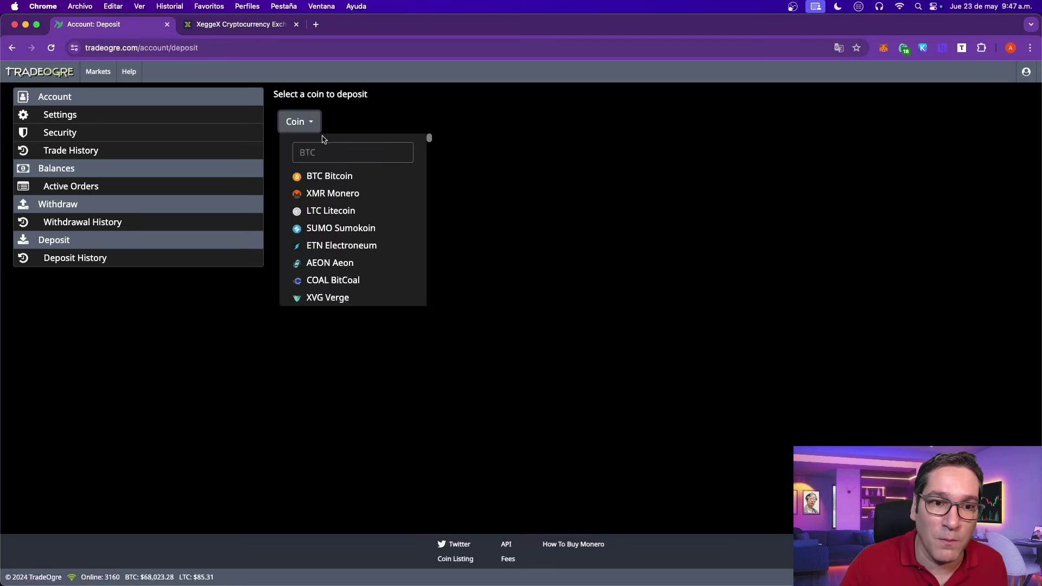
pyautogui.click(345, 150)
pyautogui.write('xeli')
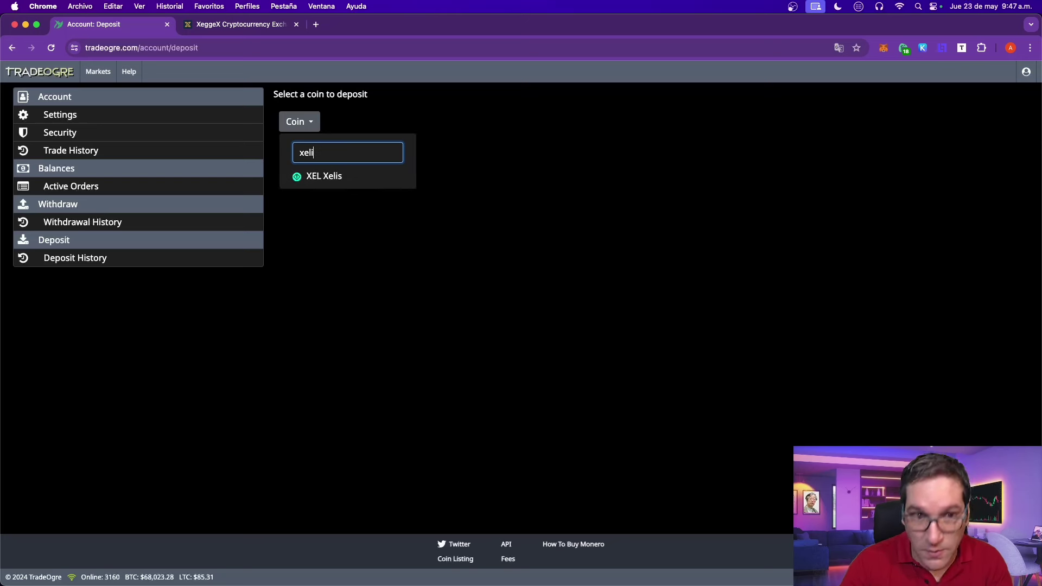
pyautogui.click(339, 176)
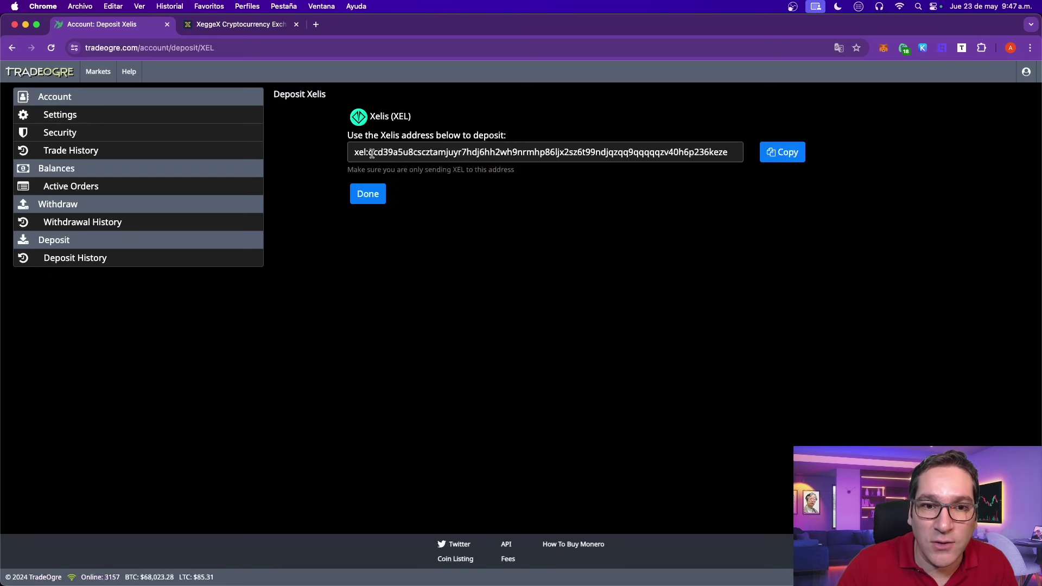
pyautogui.click(798, 152)
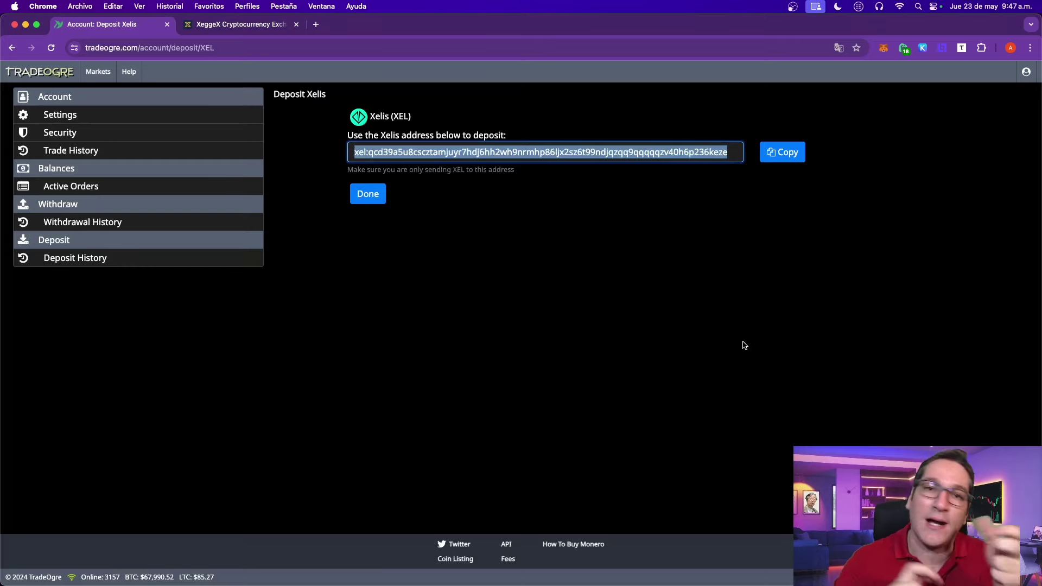
# Back in Hive OS, create a new XEL wallet from the flight sheet with the copied deposit address and the name "trade ogre".
pyautogui.click(25, 25)
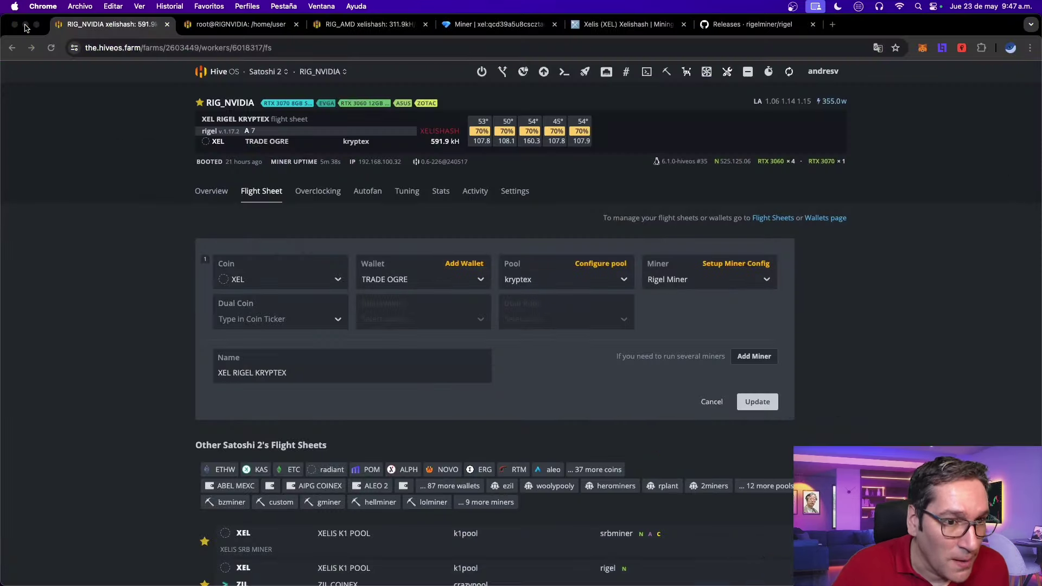
pyautogui.click(466, 267)
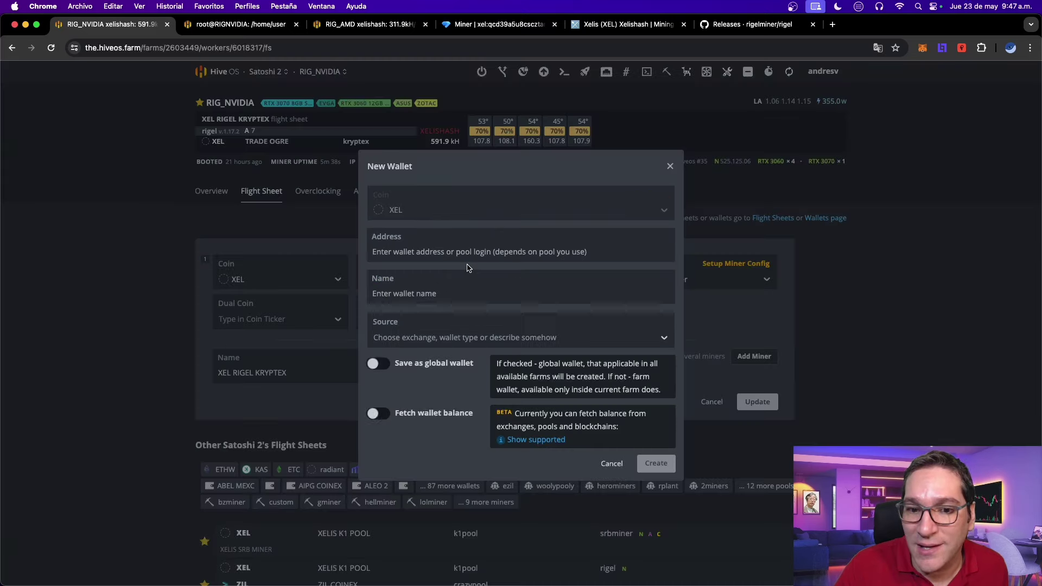
pyautogui.click(449, 251)
pyautogui.press('super+v')
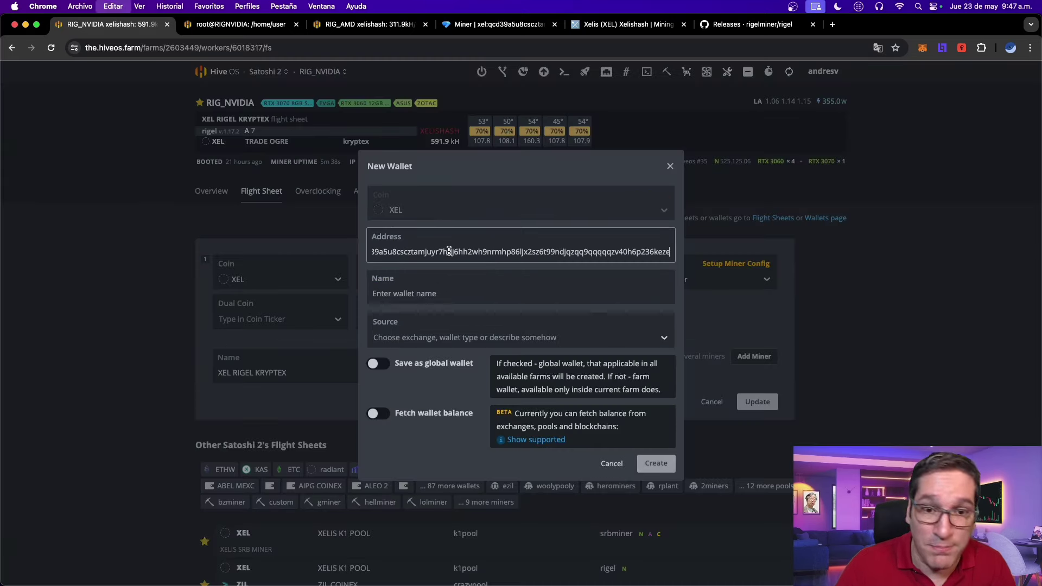
pyautogui.click(417, 293)
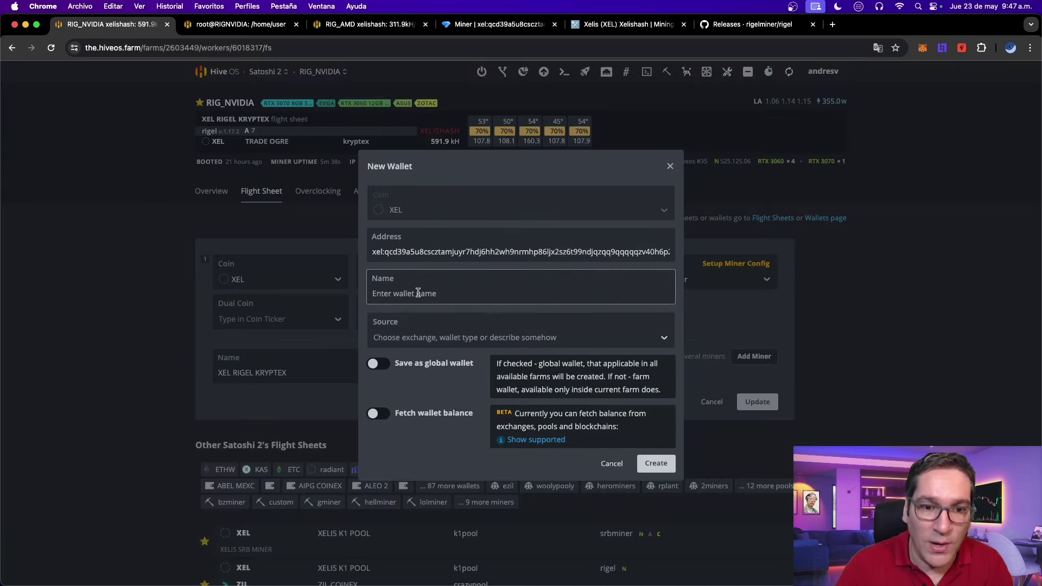
pyautogui.write('trade')
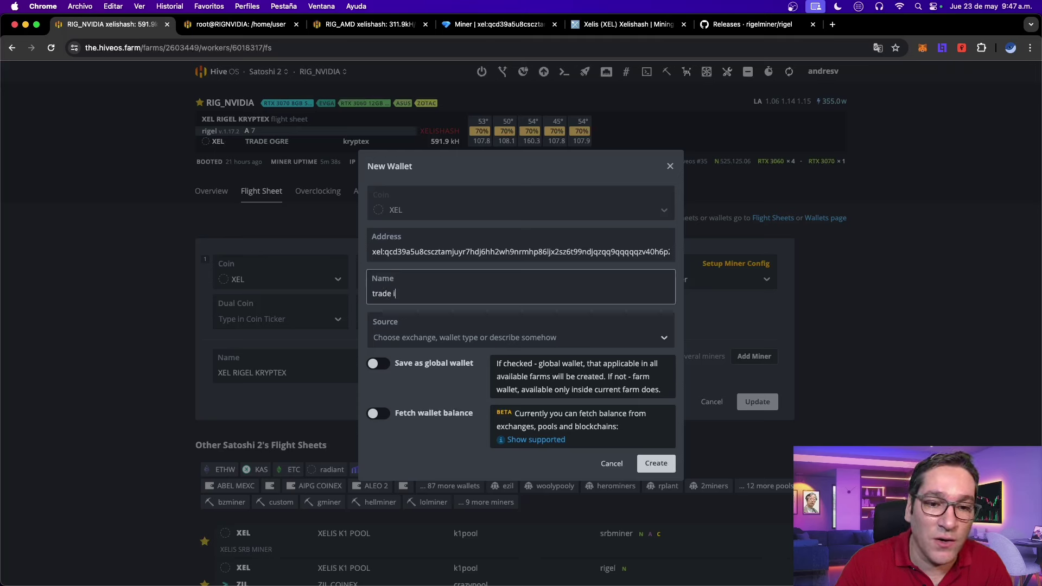
pyautogui.write(' ogre')
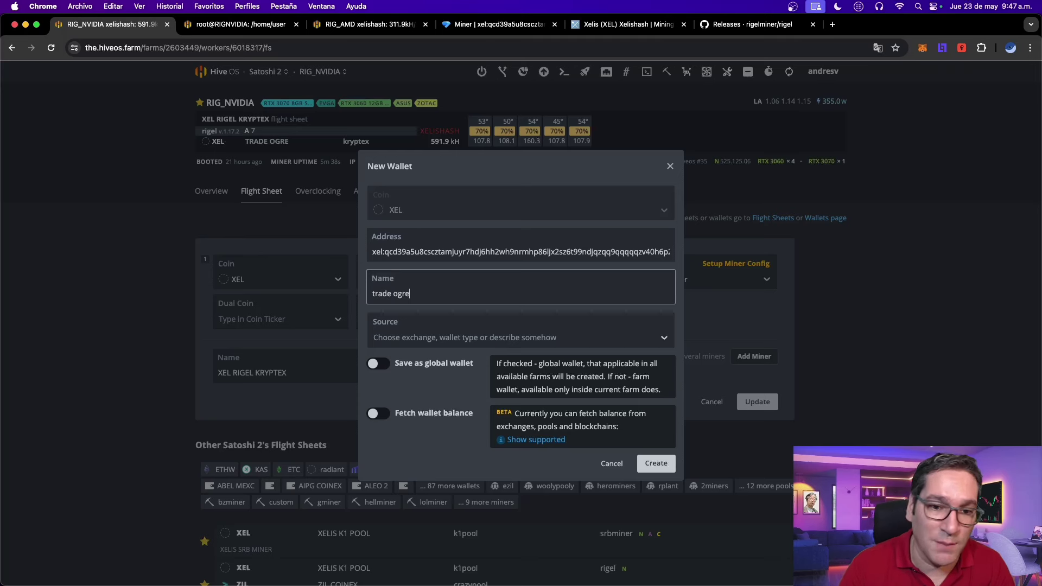
pyautogui.click(657, 463)
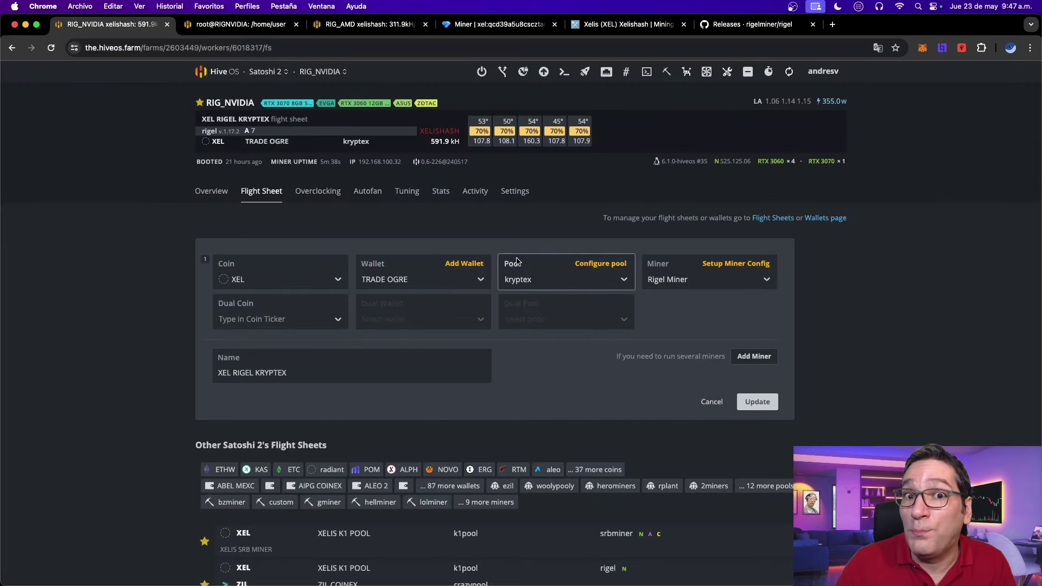
# Select kryptex as the flight sheet's pool and review its SSL server configuration, closing it without applying changes.
pyautogui.click(532, 282)
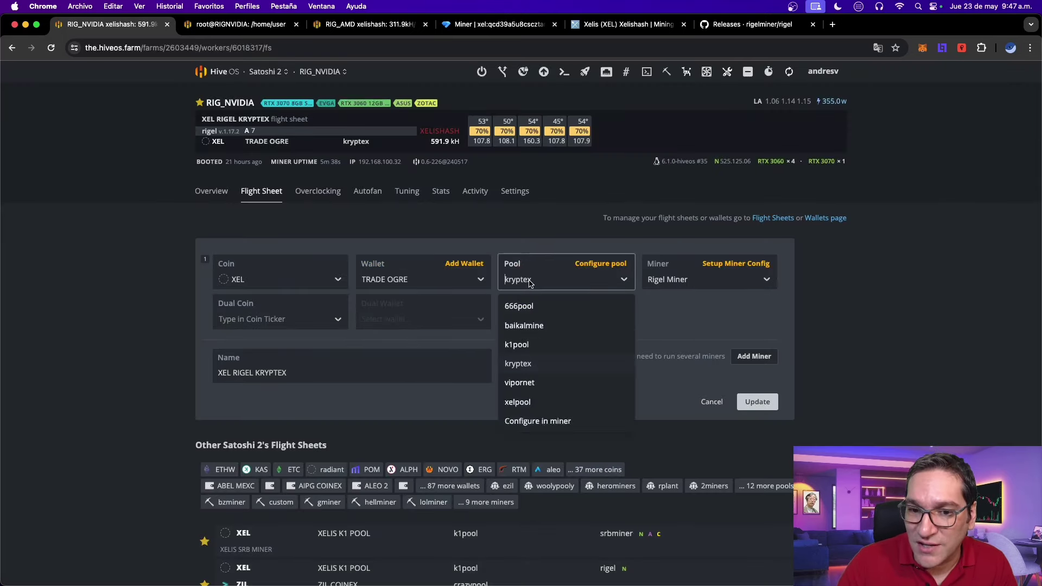
pyautogui.click(524, 361)
pyautogui.click(603, 264)
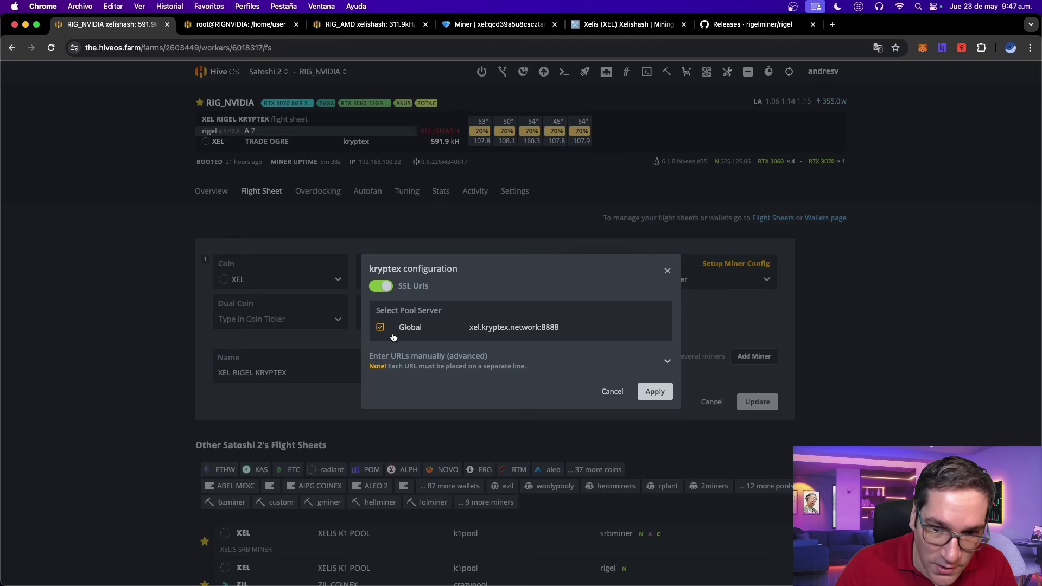
pyautogui.moveTo(560, 329)
pyautogui.mouseDown()
pyautogui.moveTo(540, 329)
pyautogui.moveTo(559, 332)
pyautogui.mouseUp()
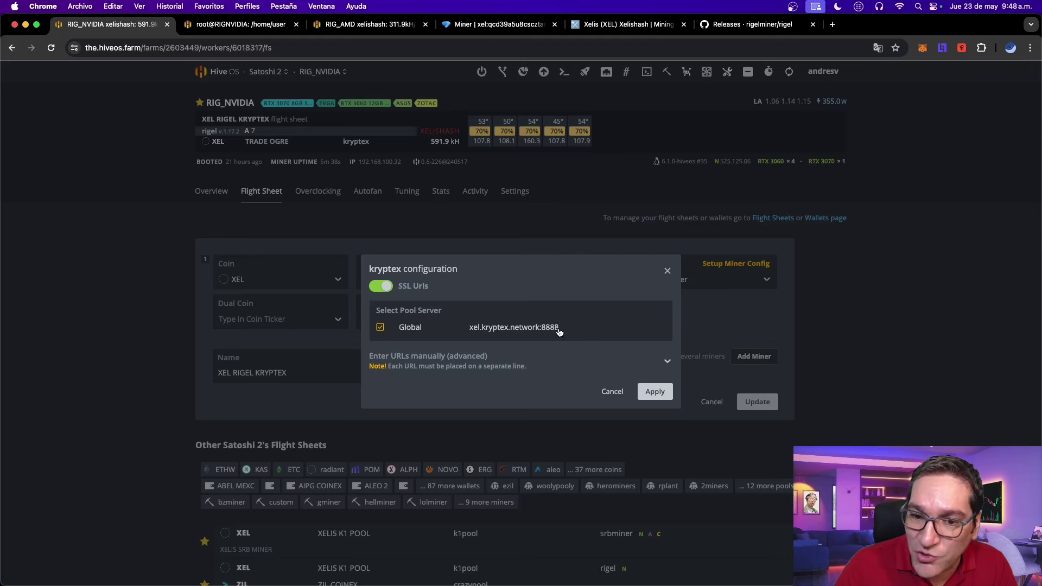
pyautogui.click(560, 331)
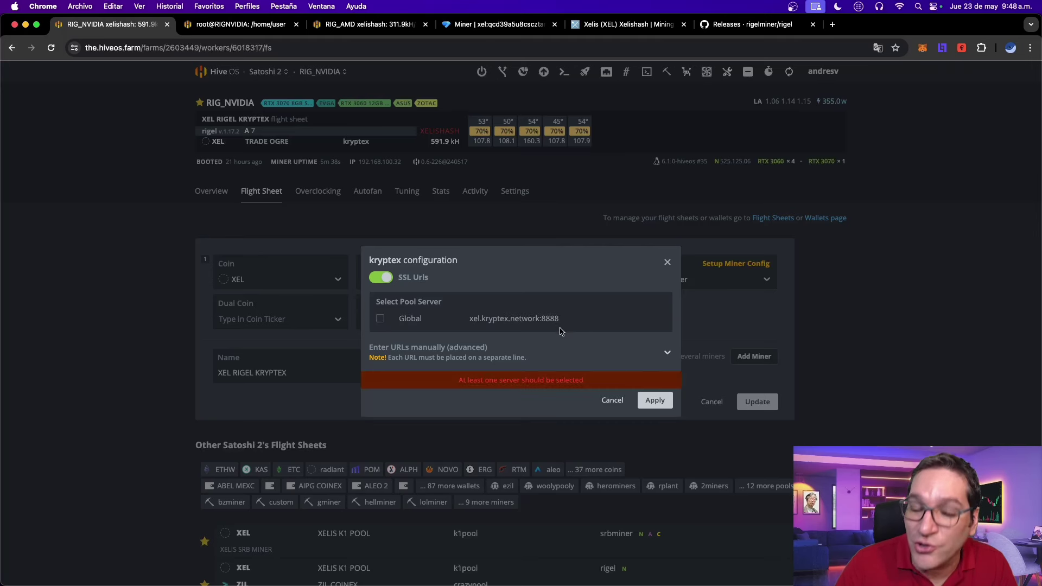
pyautogui.click(613, 400)
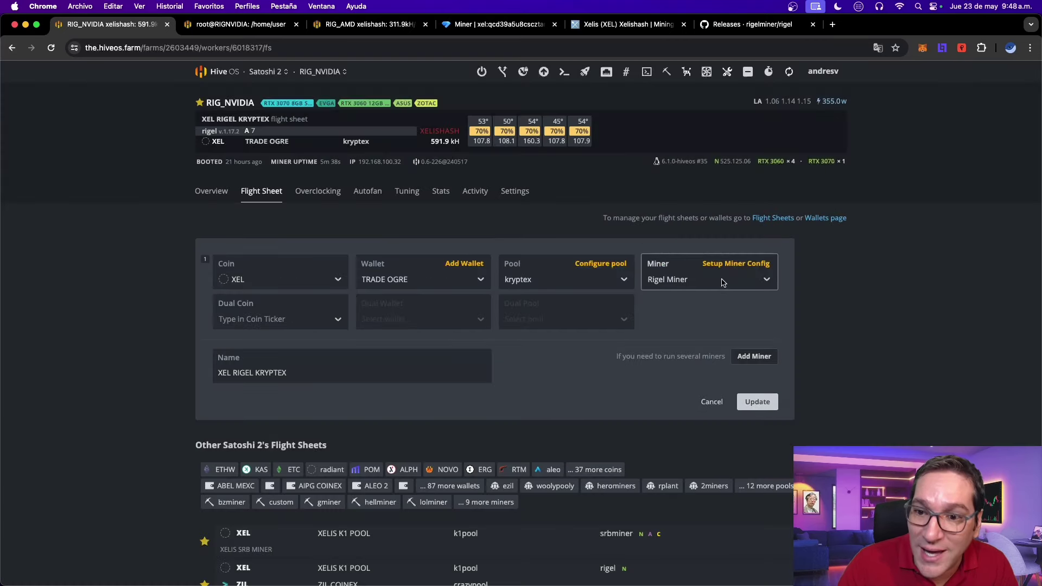
# Open the Rigel Miner configuration and examine the wallet template with its wallet and worker name variables.
pyautogui.click(736, 265)
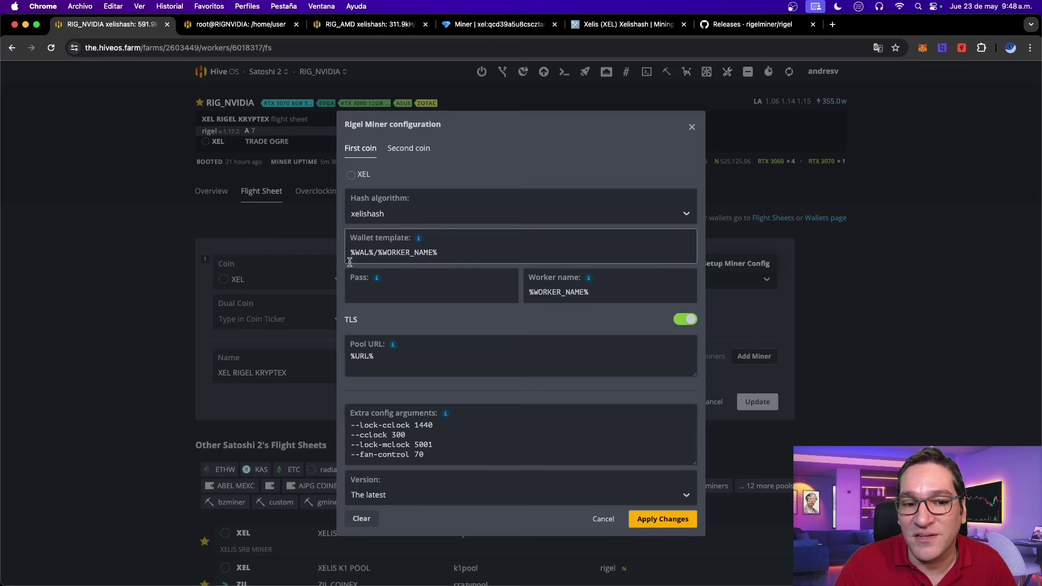
pyautogui.moveTo(352, 255)
pyautogui.mouseDown()
pyautogui.moveTo(381, 254)
pyautogui.moveTo(346, 255)
pyautogui.mouseUp()
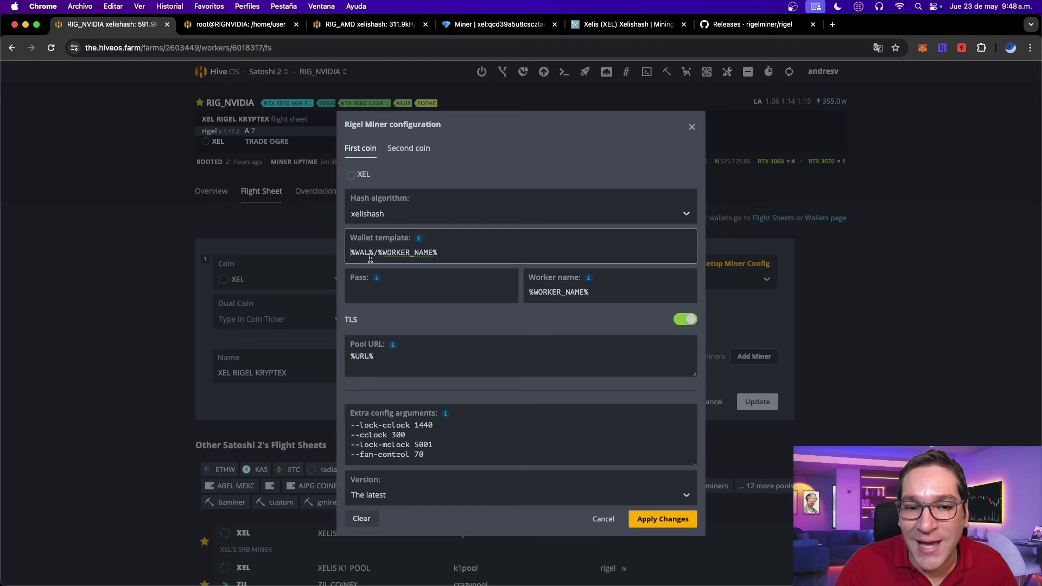
pyautogui.moveTo(378, 254); pyautogui.dragTo(443, 254)
pyautogui.click(443, 253)
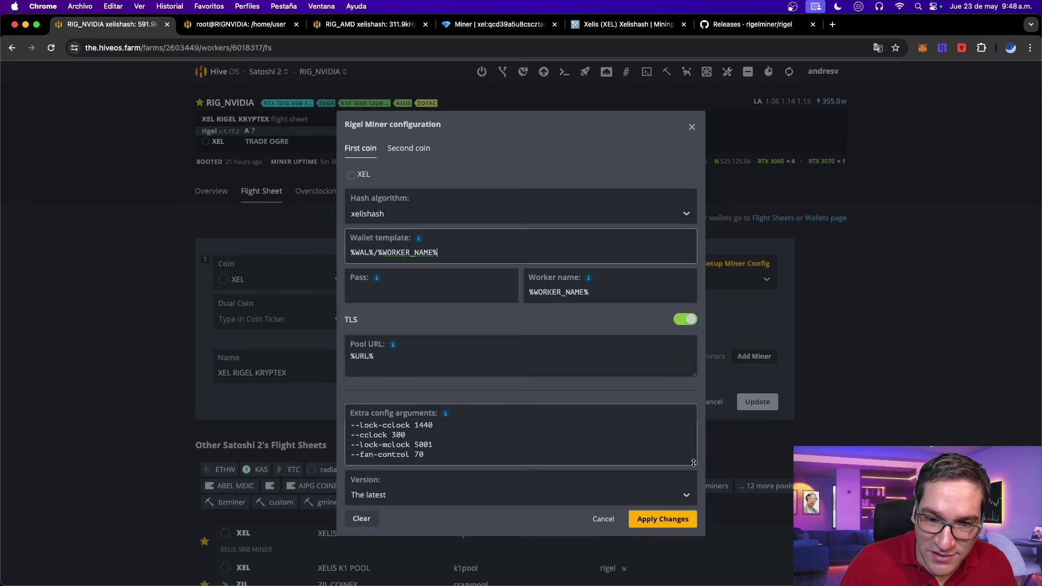
# Enlarge the extra config arguments area and examine the --lock-cclock and --cclock values.
pyautogui.moveTo(694, 462); pyautogui.dragTo(694, 482)
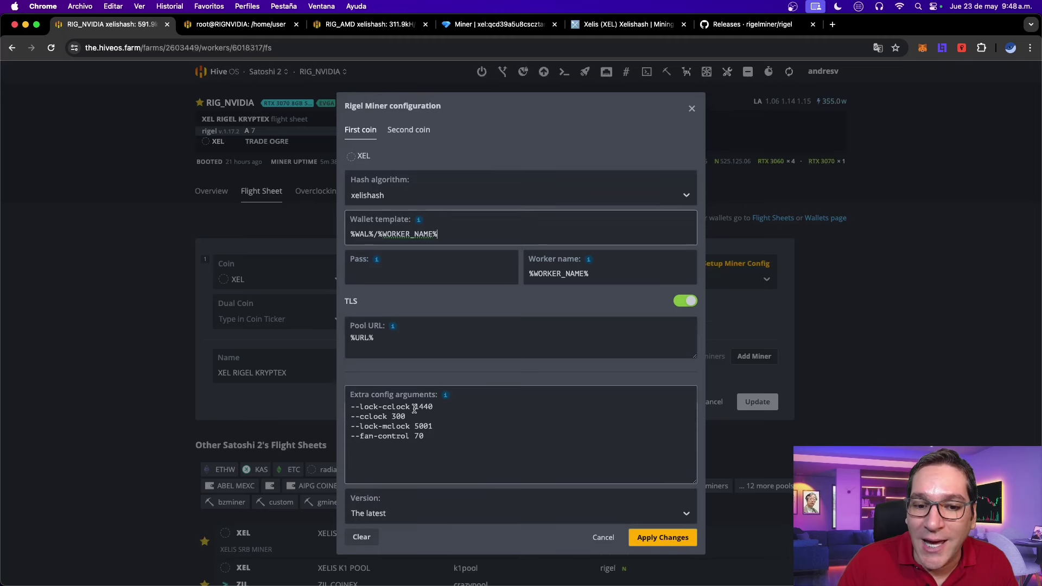
pyautogui.moveTo(414, 409); pyautogui.dragTo(435, 408)
pyautogui.click(440, 407)
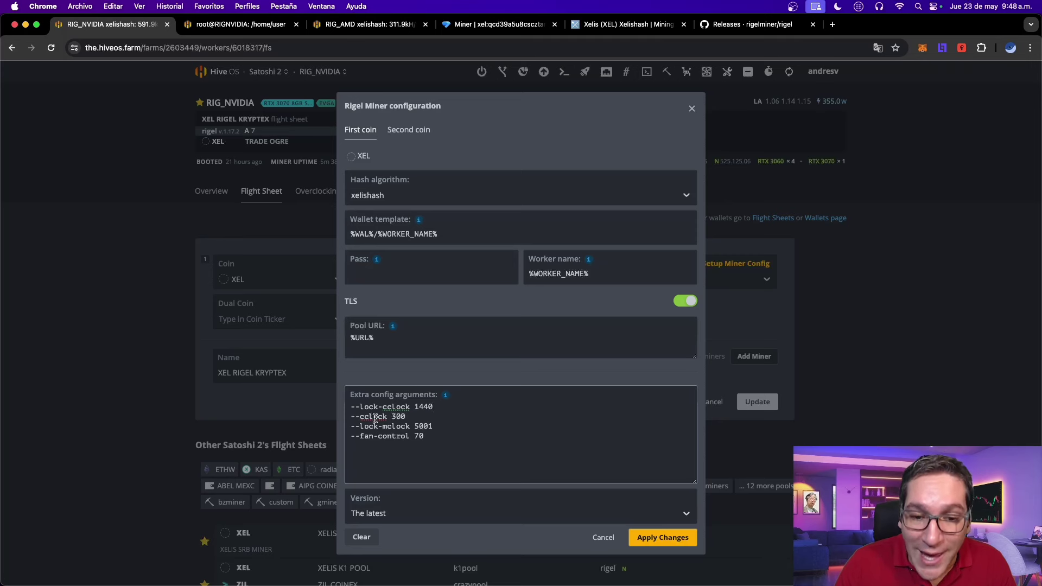
pyautogui.moveTo(393, 417); pyautogui.dragTo(407, 417)
pyautogui.click(414, 417)
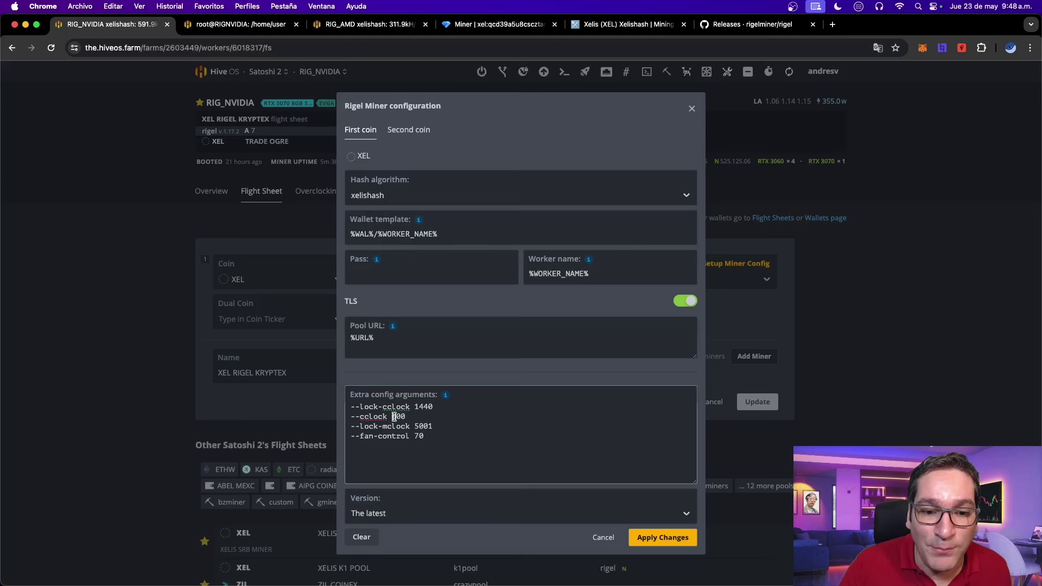
# Examine the --cclock, --lock-mclock and --fan-control arguments, closing the miner configuration and the flight sheet editor without saving.
pyautogui.moveTo(393, 417); pyautogui.dragTo(408, 417)
pyautogui.write('500')
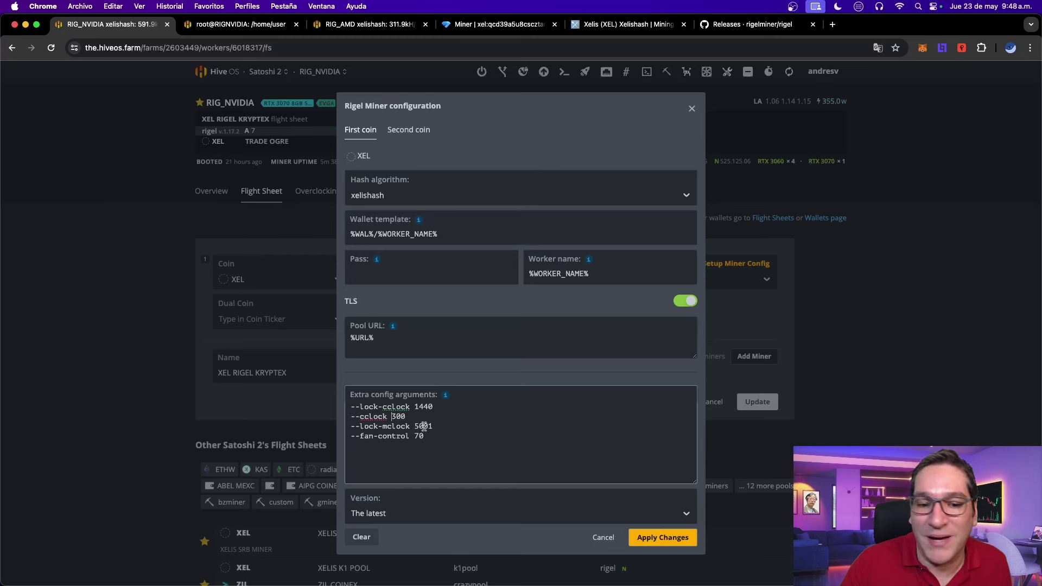
pyautogui.moveTo(419, 426)
pyautogui.mouseDown()
pyautogui.moveTo(435, 427)
pyautogui.moveTo(426, 437)
pyautogui.mouseUp()
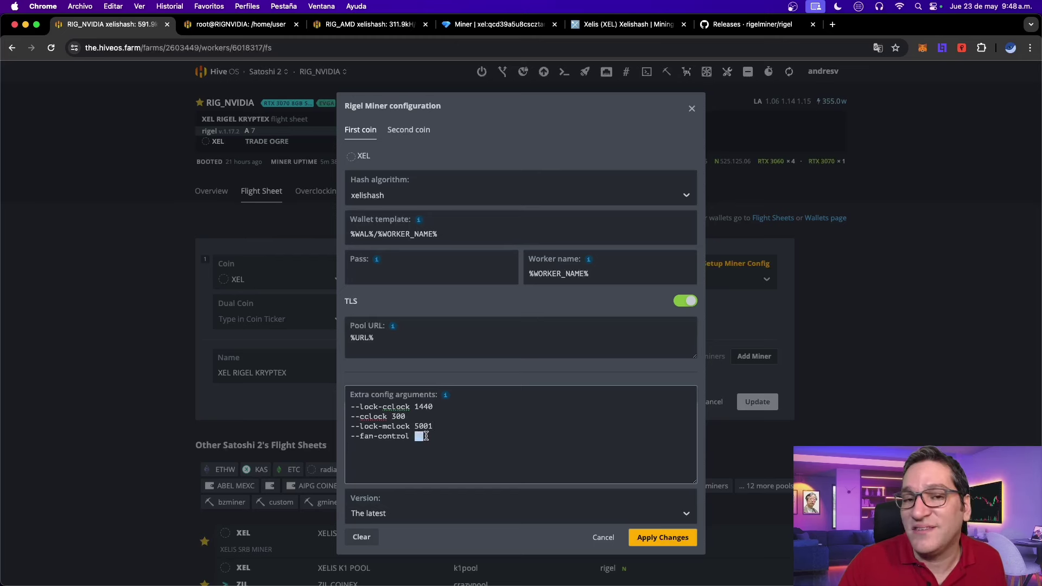
pyautogui.click(434, 435)
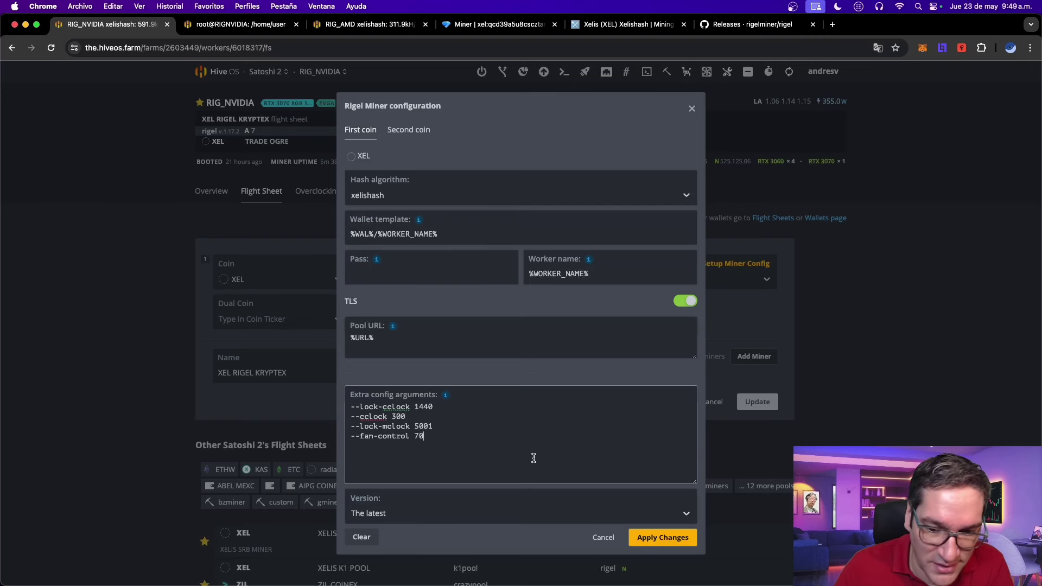
pyautogui.click(604, 538)
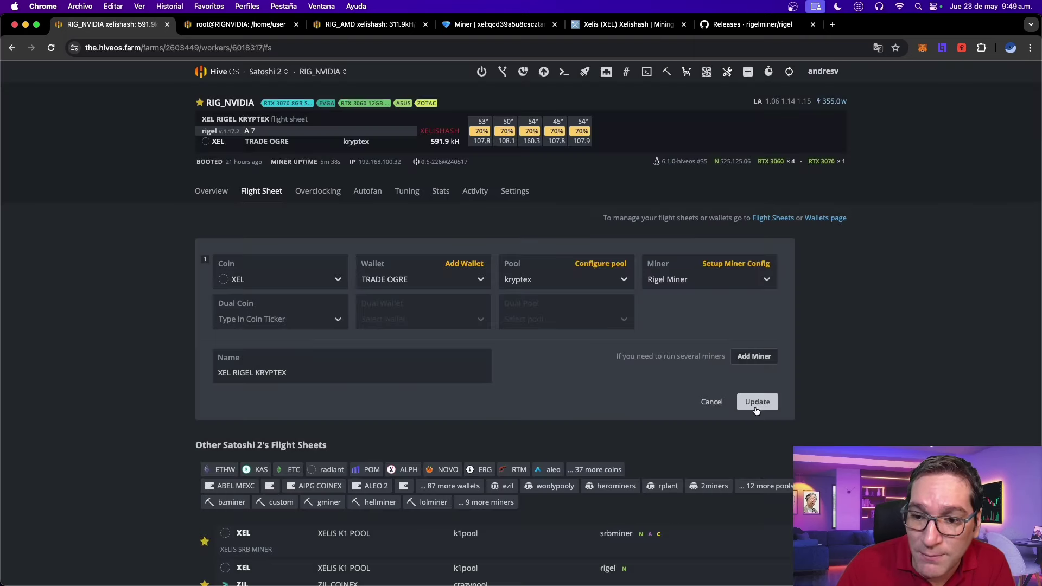
pyautogui.click(712, 402)
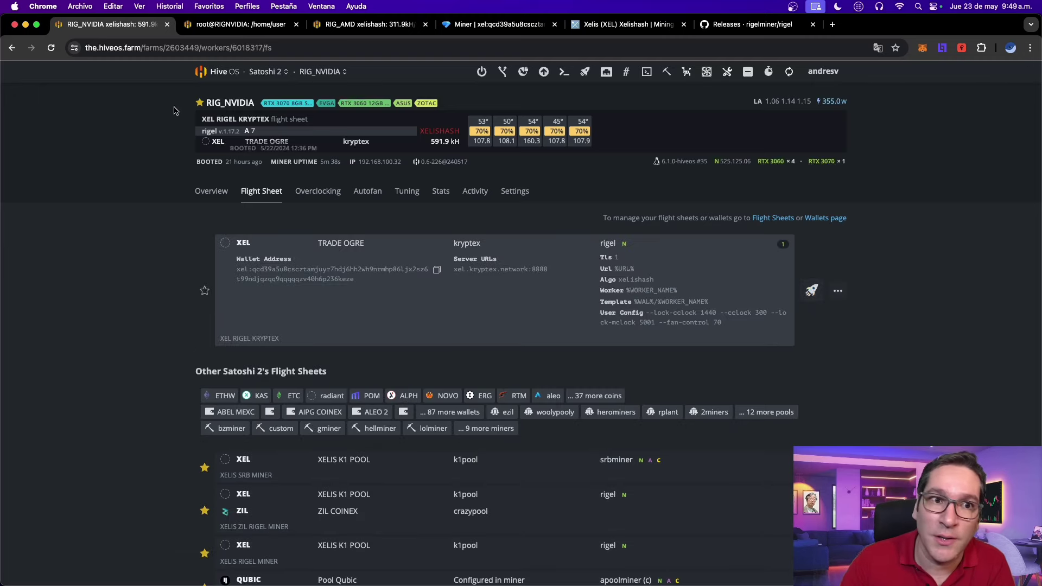
# Switch to the RIGNVIDIA console and examine the pool address, wallet username and worker shown by Rigel.
pyautogui.click(240, 24)
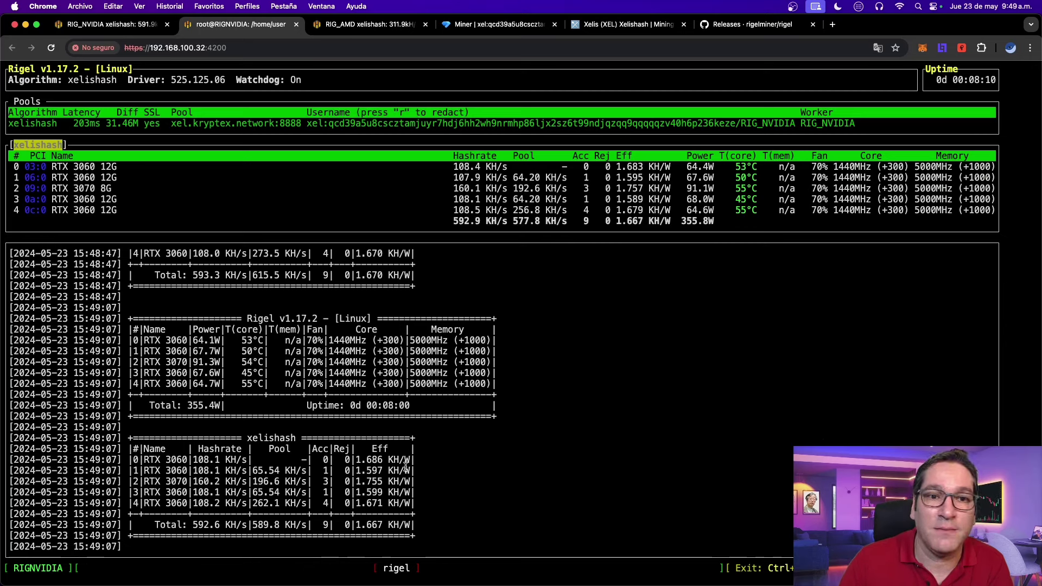
pyautogui.moveTo(172, 124); pyautogui.dragTo(875, 125)
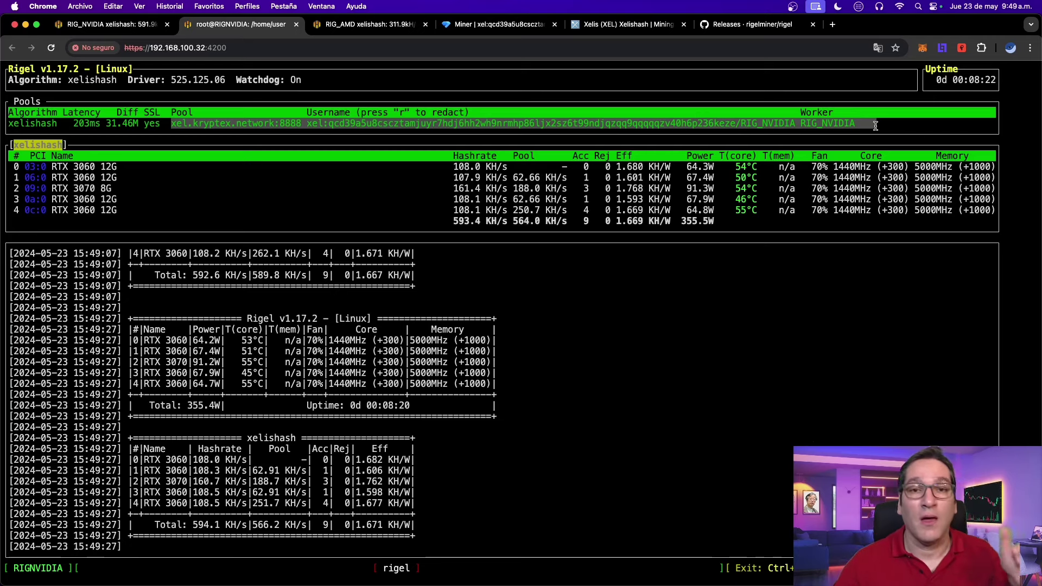
# Switch to the RIG_AMD worker and open its XEL SRB AMD KRYPTEX flight sheet for editing.
pyautogui.click(368, 32)
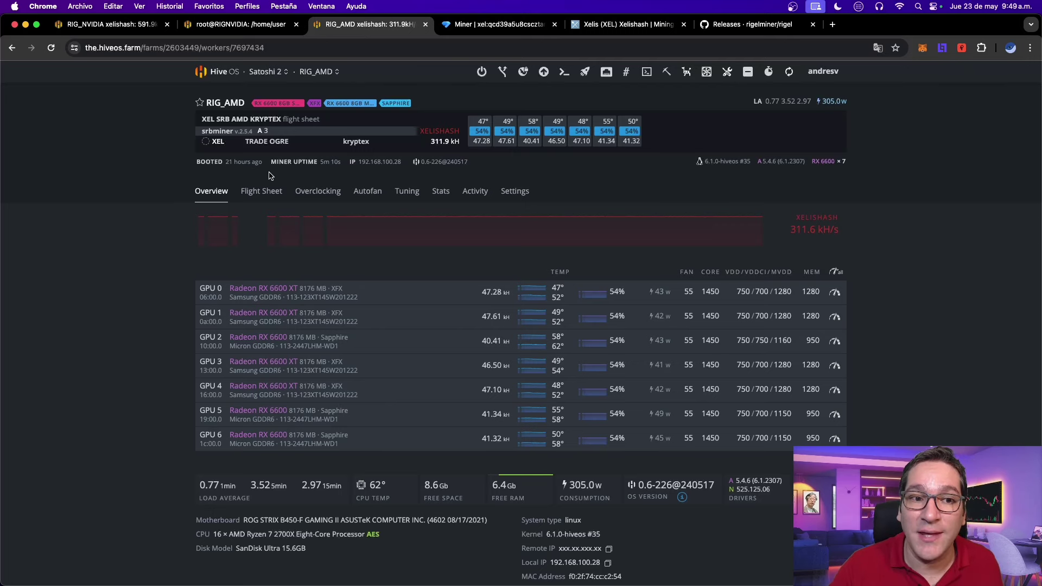
pyautogui.click(266, 191)
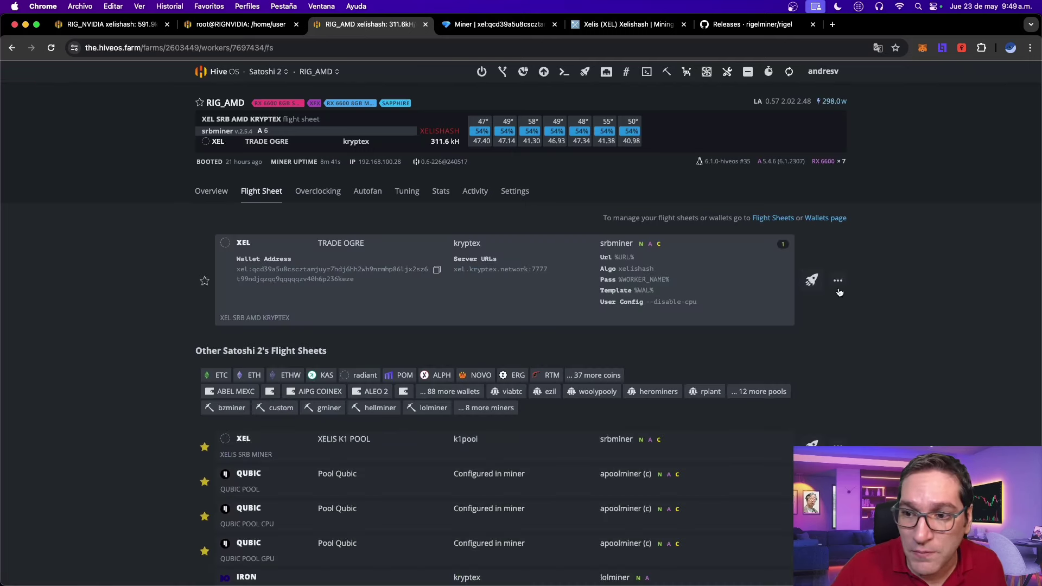
pyautogui.click(838, 280)
pyautogui.click(805, 301)
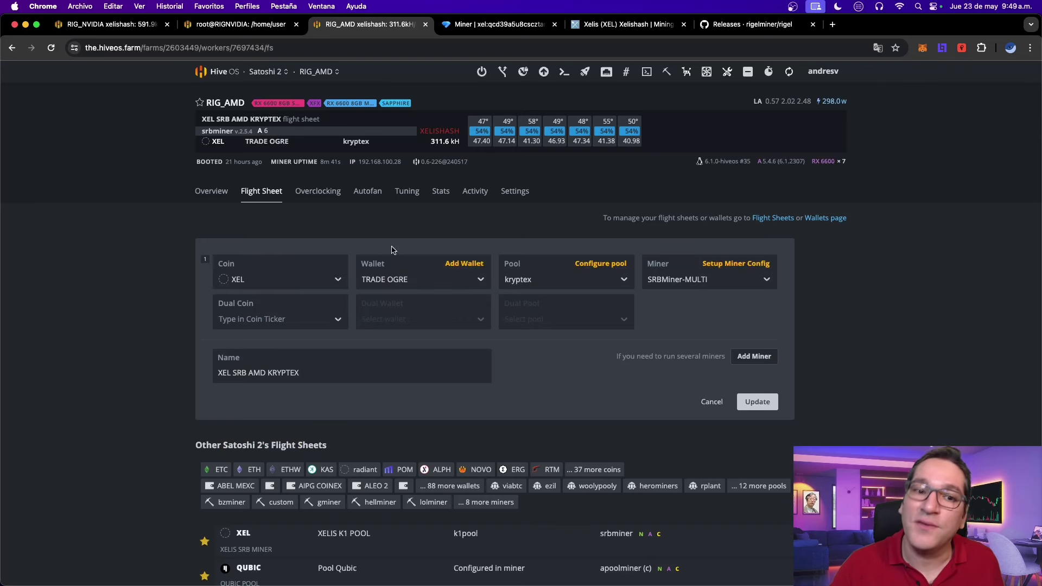
# Review the kryptex pool's server configuration with and without SSL URLs, closing it without applying changes.
pyautogui.click(612, 265)
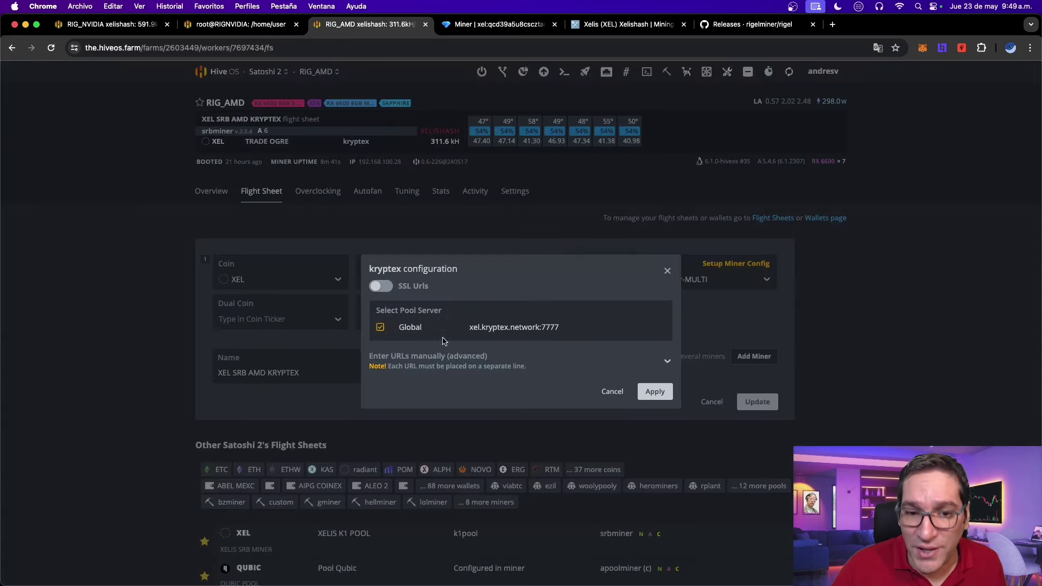
pyautogui.click(381, 286)
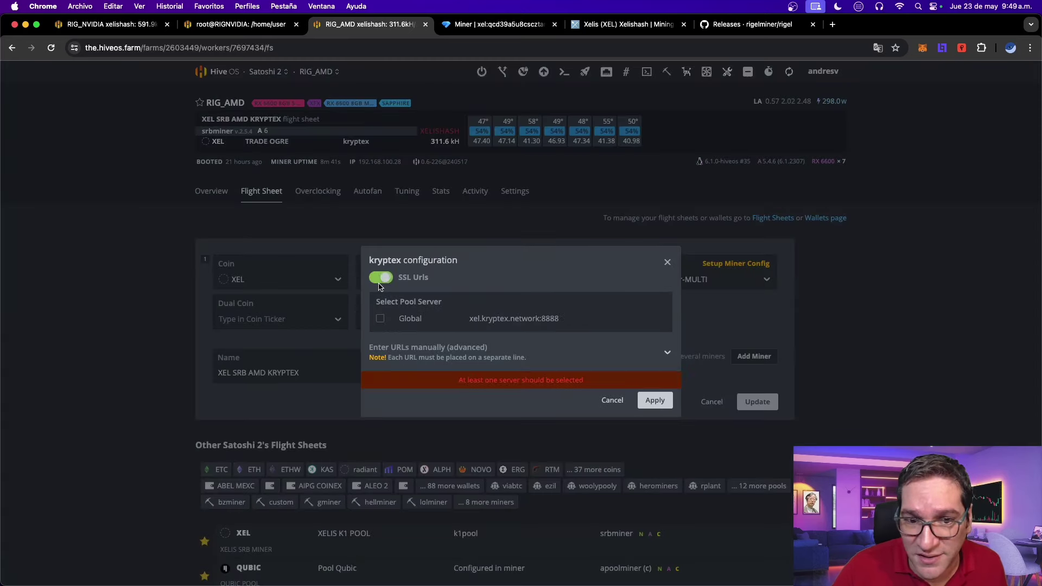
pyautogui.click(668, 263)
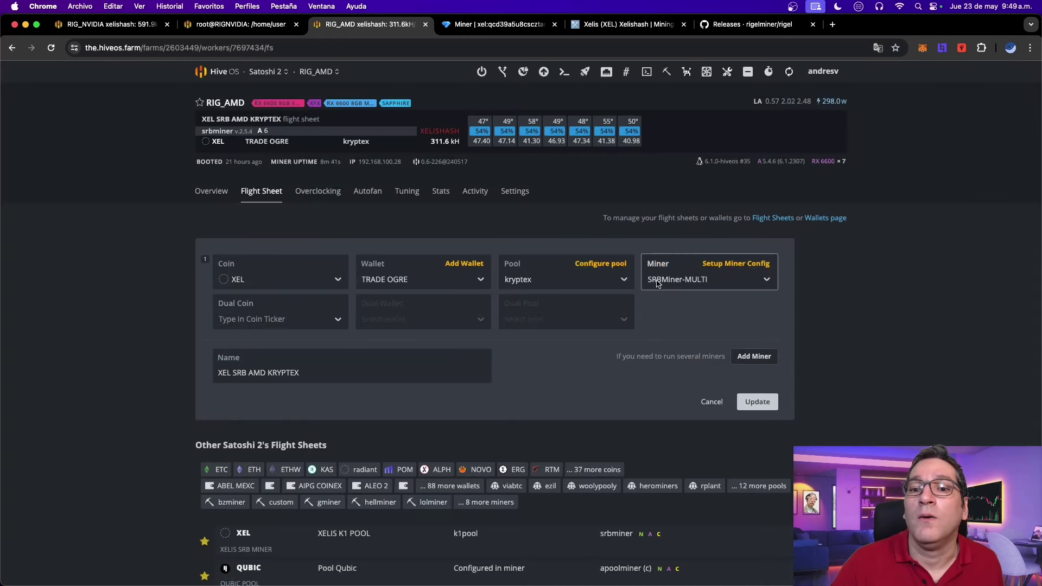
# Open the SRBMiner-MULTI configuration and refill the plugin and device configs with the suggested --disable-cpu argument.
pyautogui.click(722, 266)
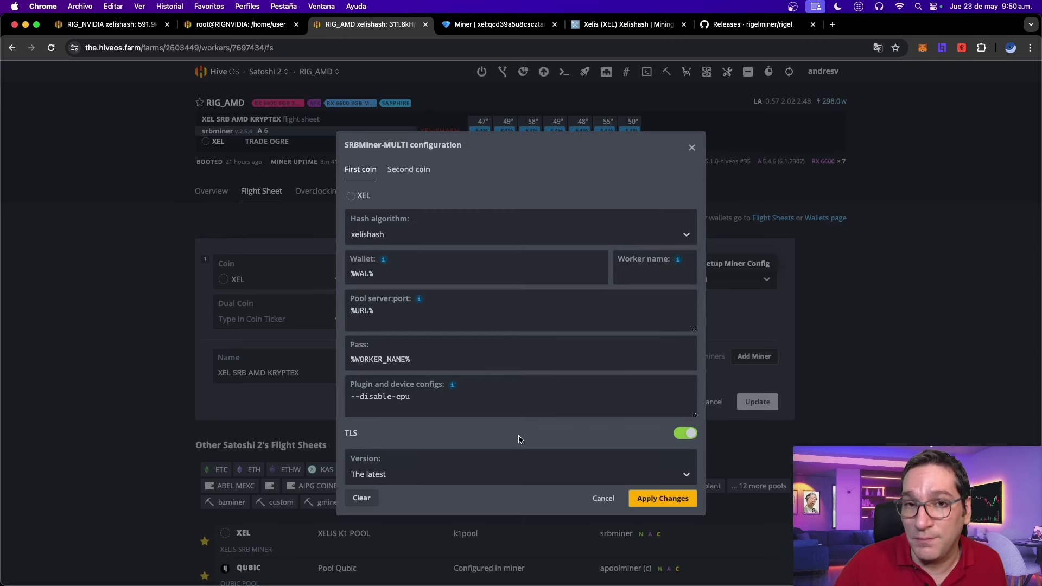
pyautogui.moveTo(452, 386)
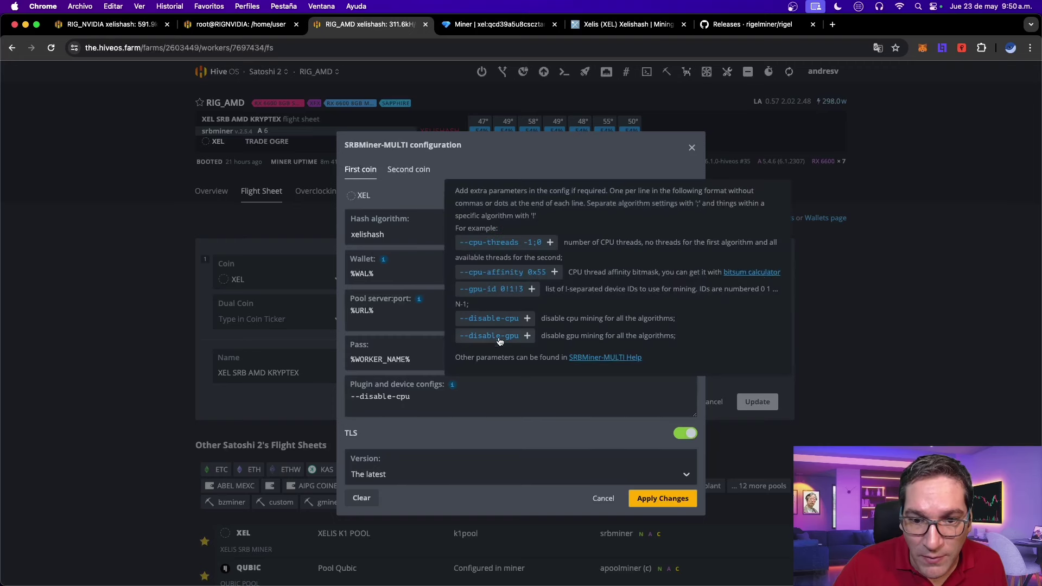
pyautogui.click(491, 321)
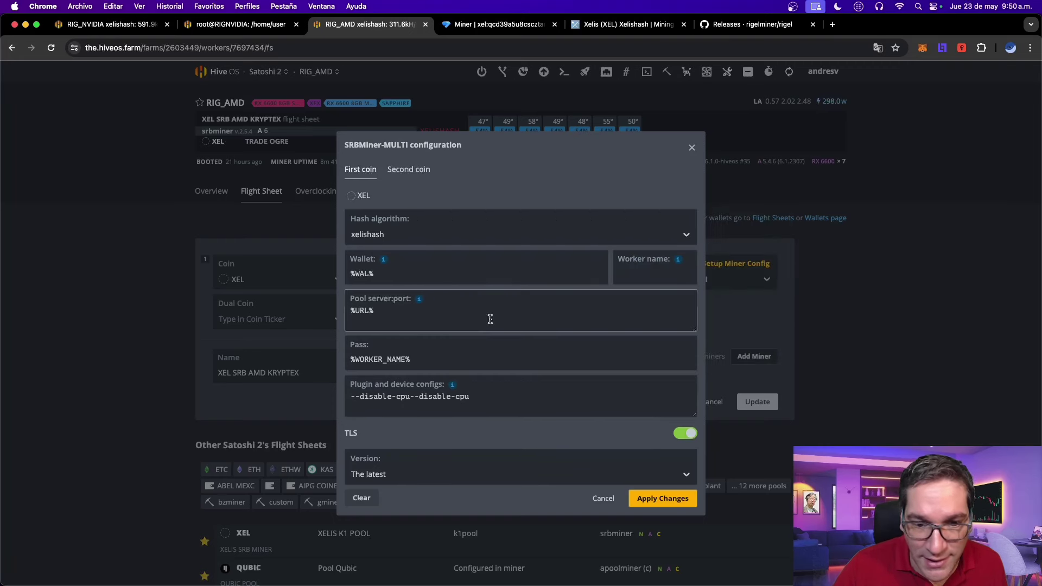
pyautogui.moveTo(479, 396); pyautogui.dragTo(338, 403)
pyautogui.press('BackSpace')
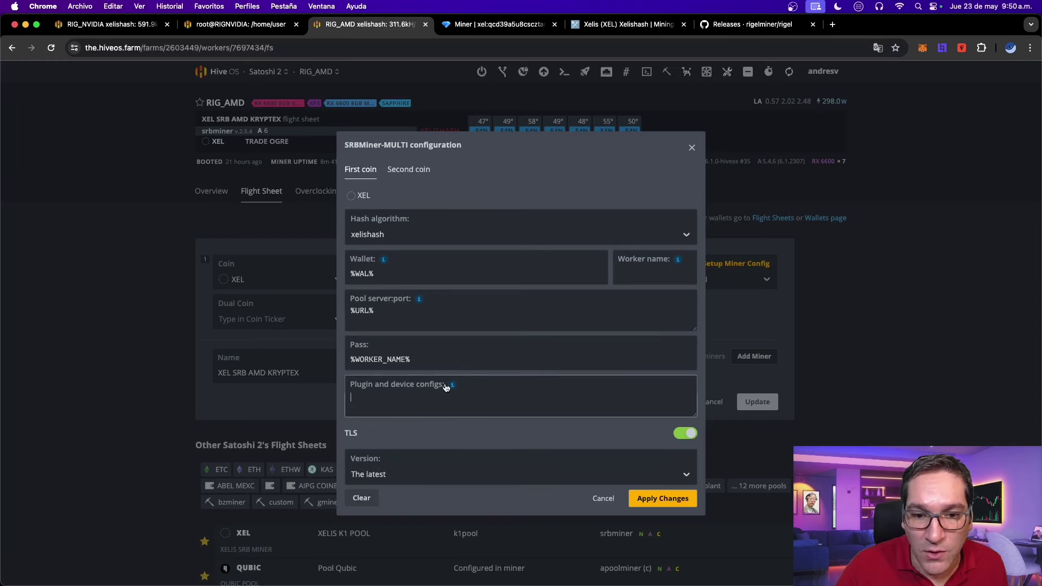
pyautogui.moveTo(452, 387)
pyautogui.click(505, 324)
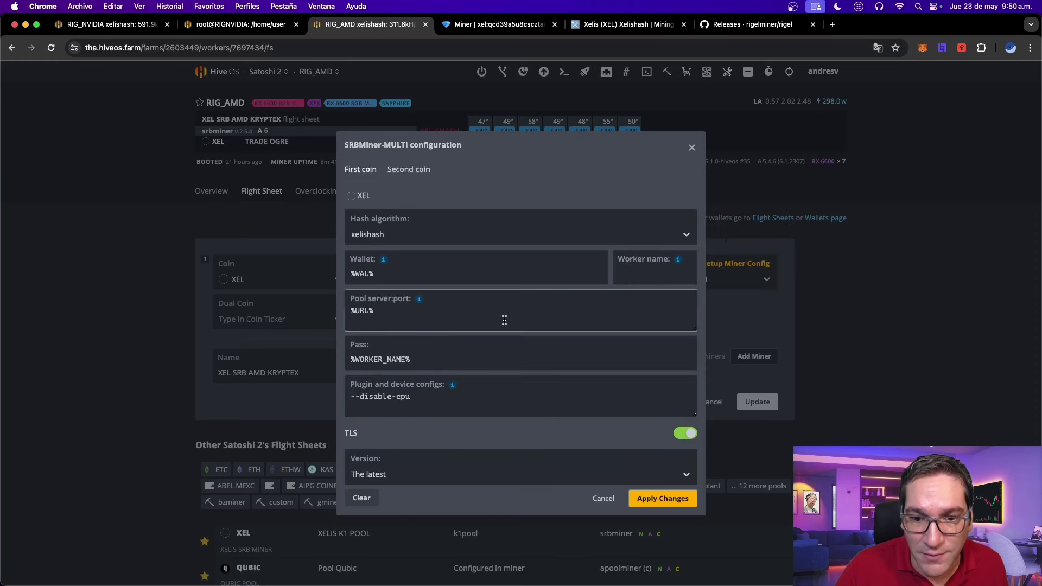
# Clear the plugin and device configs and append a slash after %WAL% in the SRBMiner wallet field.
pyautogui.moveTo(412, 399); pyautogui.dragTo(275, 402)
pyautogui.press('BackSpace')
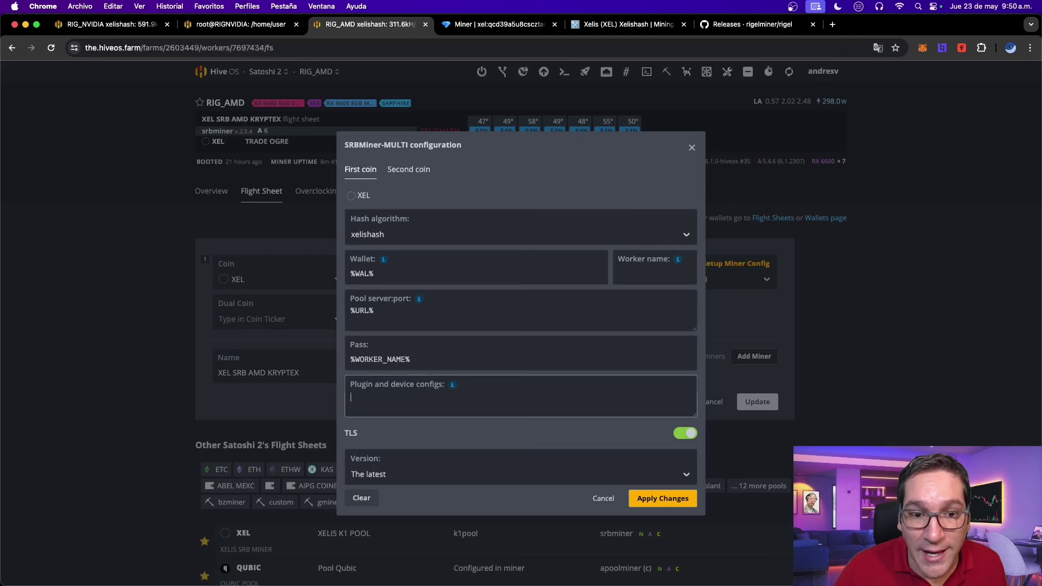
pyautogui.click(382, 276)
pyautogui.write('/')
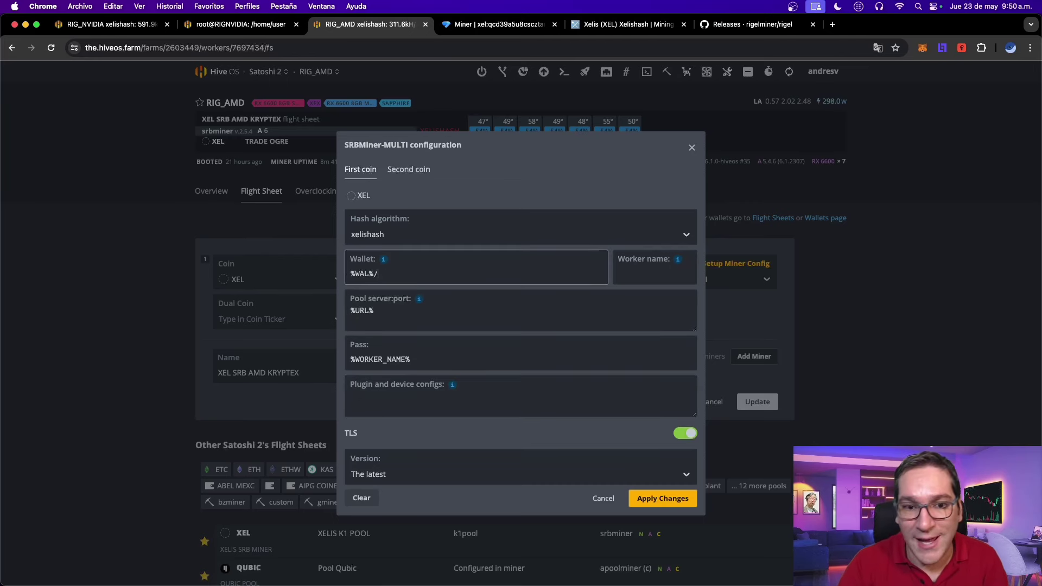
pyautogui.moveTo(384, 263)
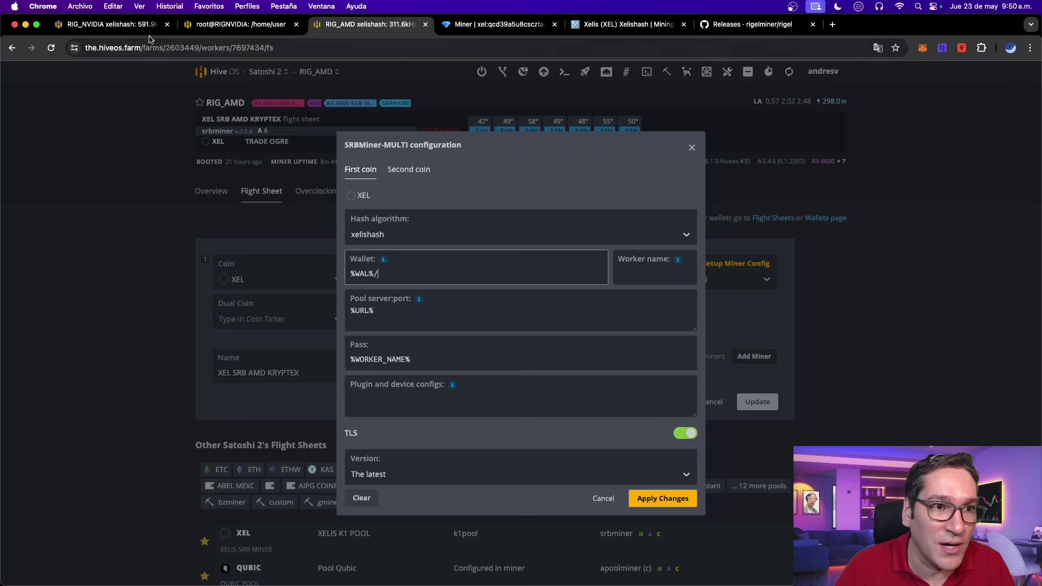
# Open the Rigel Miner configuration in RIG_NVIDIA's XEL RIGEL KRYPTEX flight sheet and copy its whole wallet template.
pyautogui.click(121, 27)
pyautogui.click(838, 291)
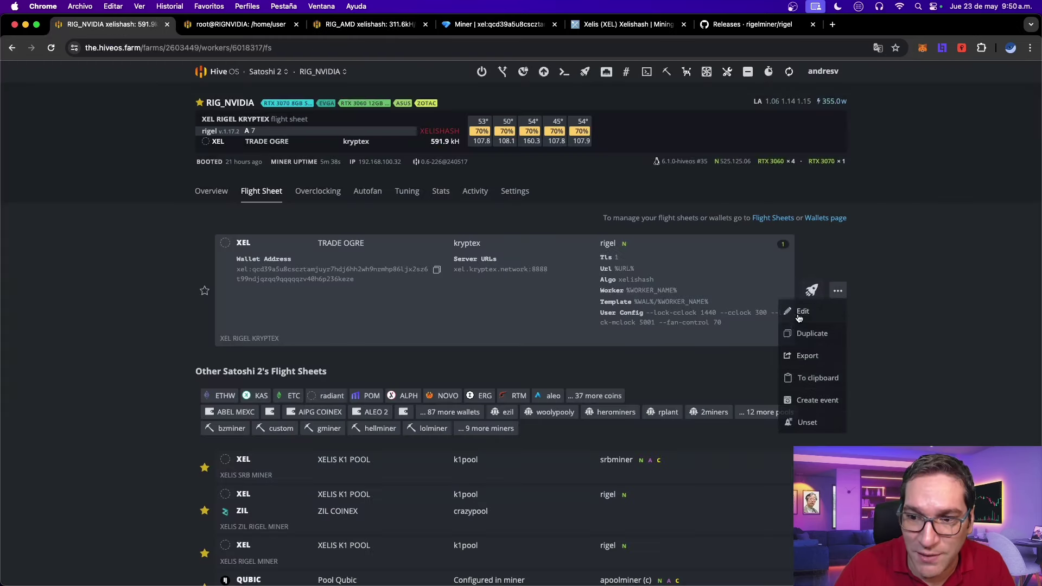
pyautogui.click(798, 314)
pyautogui.click(742, 266)
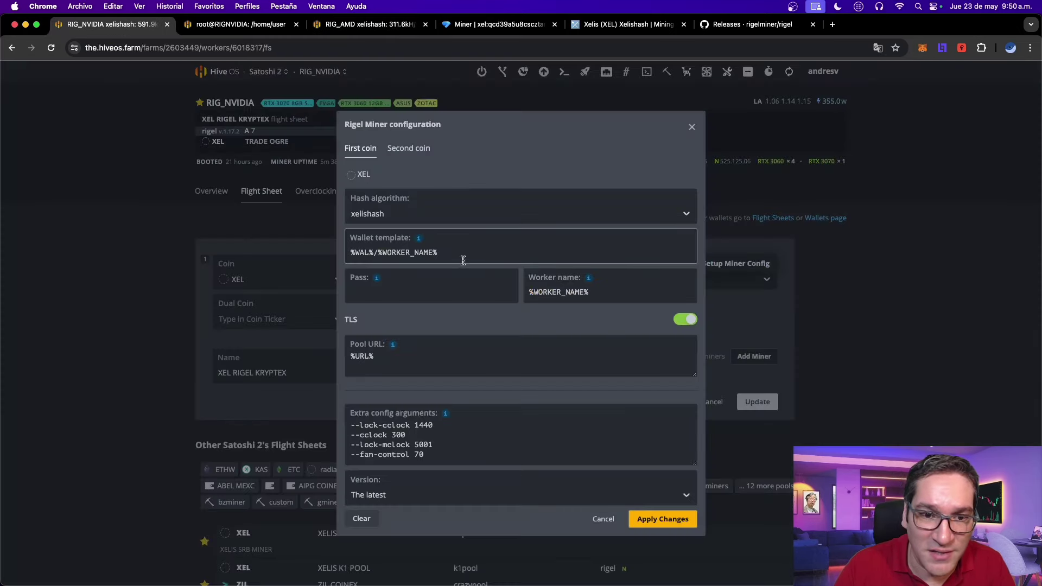
pyautogui.tripleClick(444, 251)
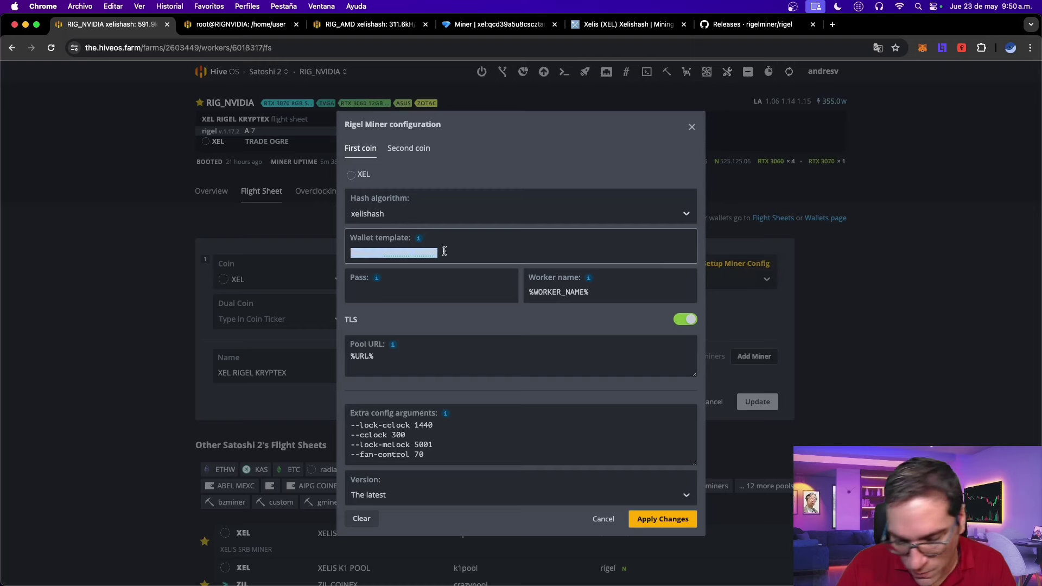
pyautogui.press('super+c')
# Back on RIG_AMD, replace the SRBMiner wallet value with the copied %WAL%/%WORKER_NAME%, and update the flight sheet for all workers.
pyautogui.click(369, 24)
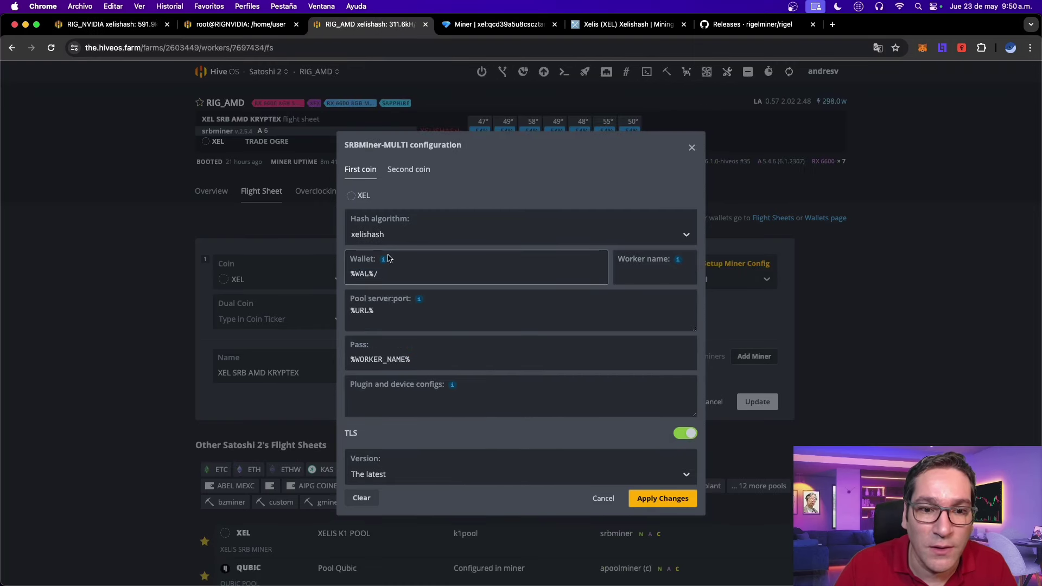
pyautogui.tripleClick(390, 272)
pyautogui.press('super+v')
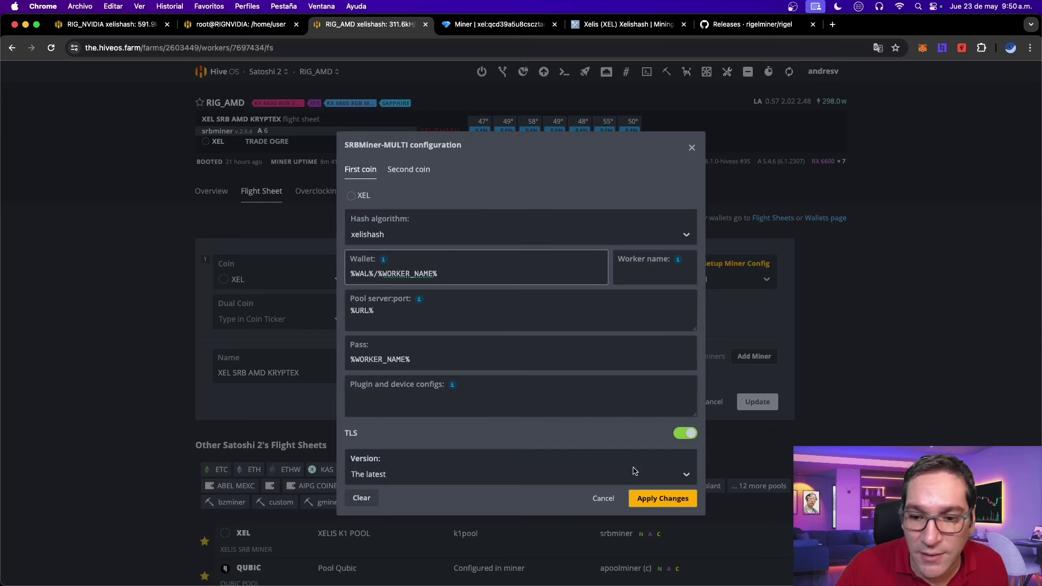
pyautogui.click(663, 498)
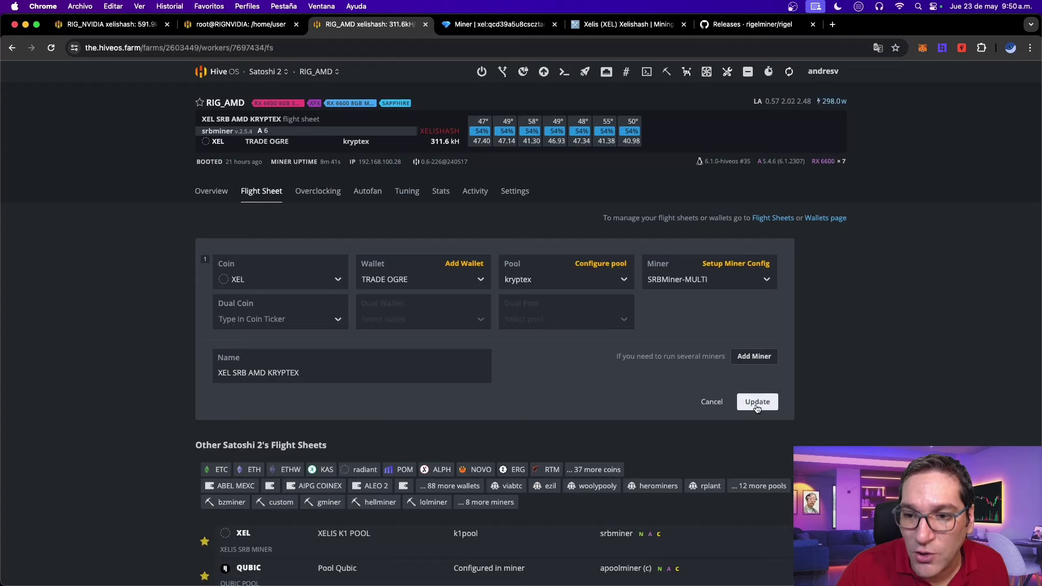
pyautogui.click(757, 402)
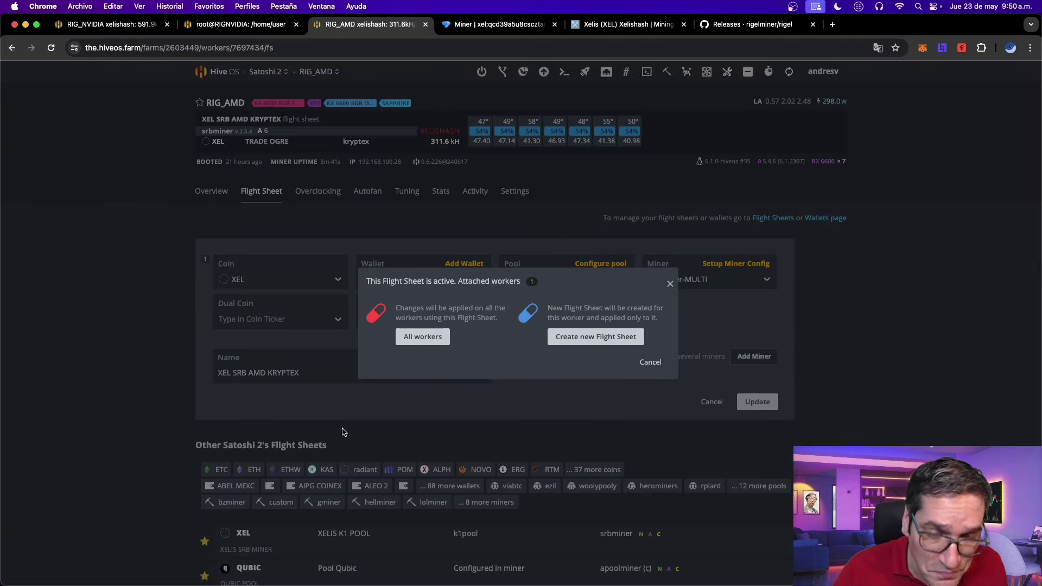
pyautogui.click(418, 341)
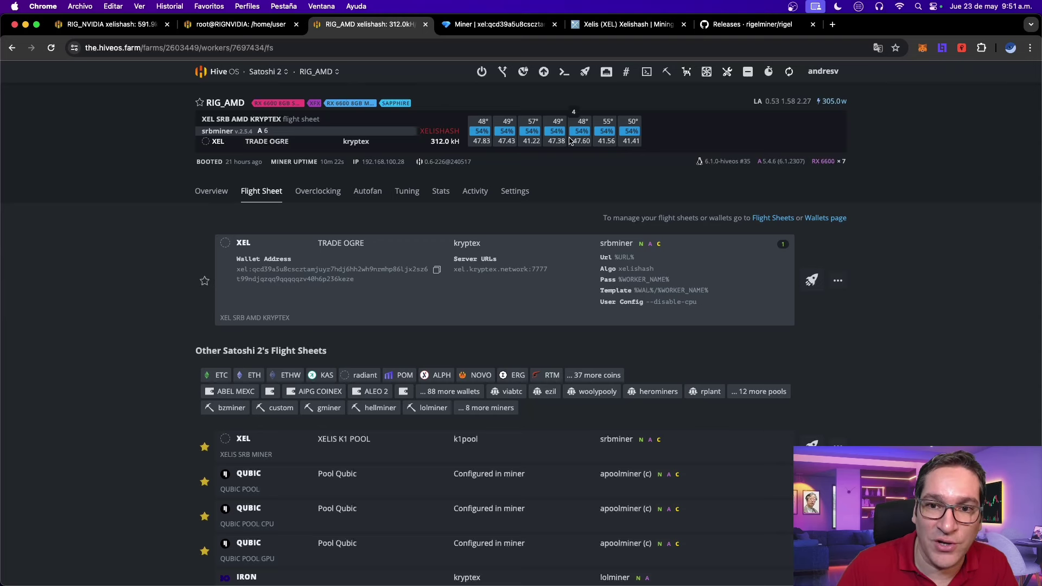
# Open RIG_AMD's remote console through its local IP and log in as "user" with the account password.
pyautogui.click(367, 162)
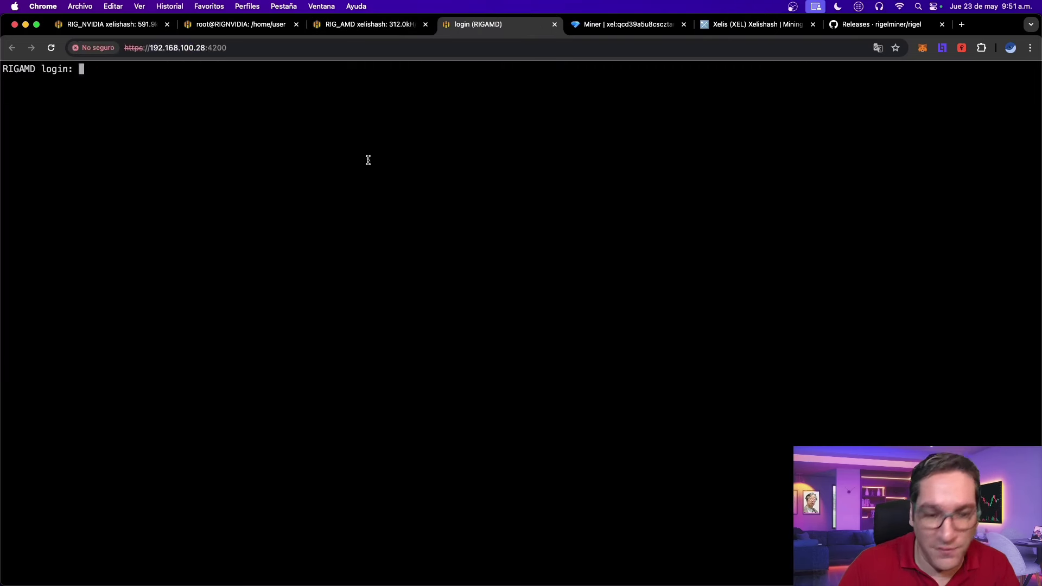
pyautogui.write('user')
pyautogui.press('Return')
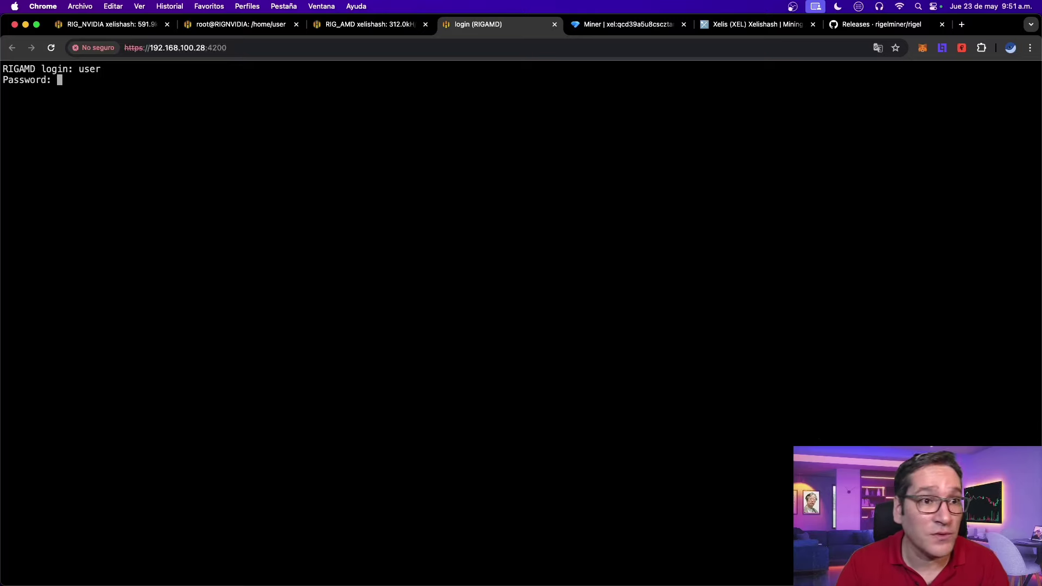
pyautogui.press('Return')
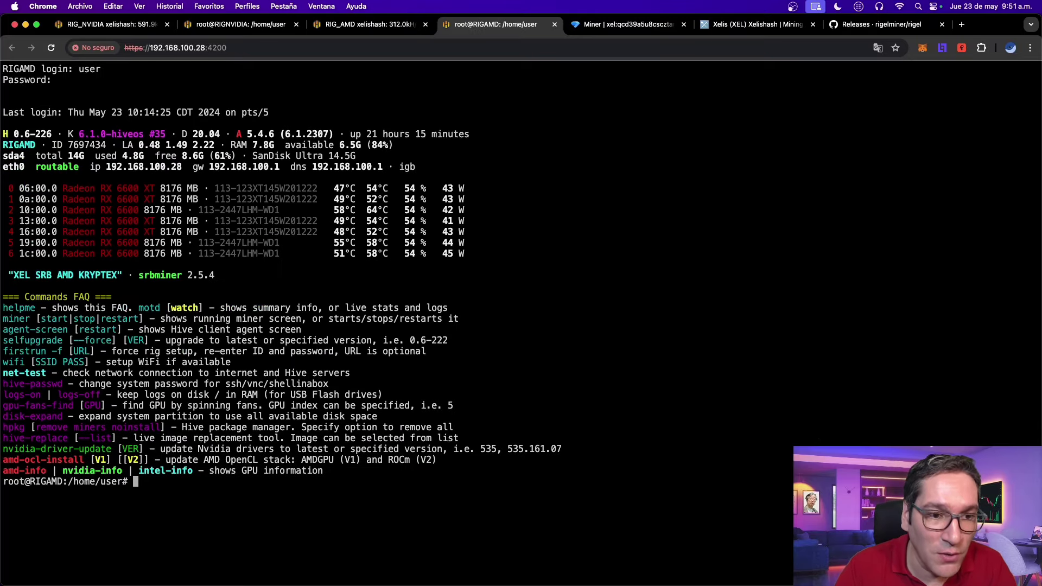
# Run the miner command, repeating it until the running SRBMiner screen is attached.
pyautogui.write('miner')
pyautogui.press('Return')
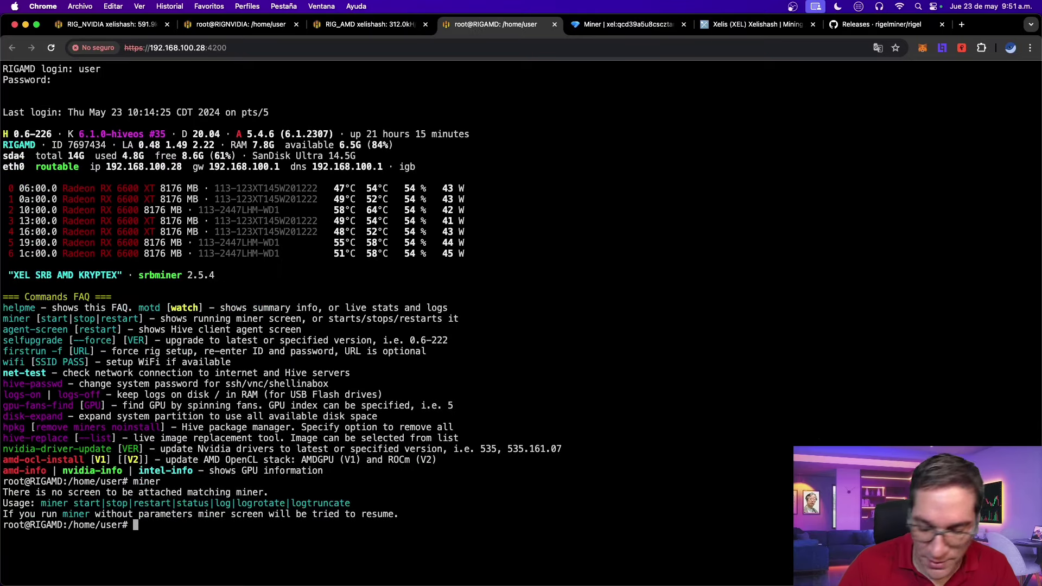
pyautogui.write('miner')
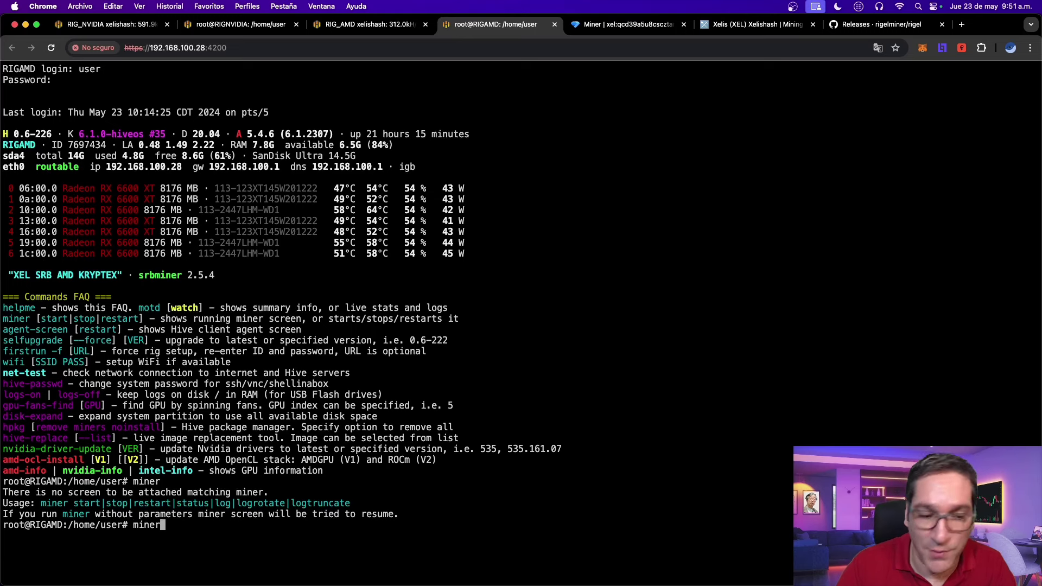
pyautogui.press('Return')
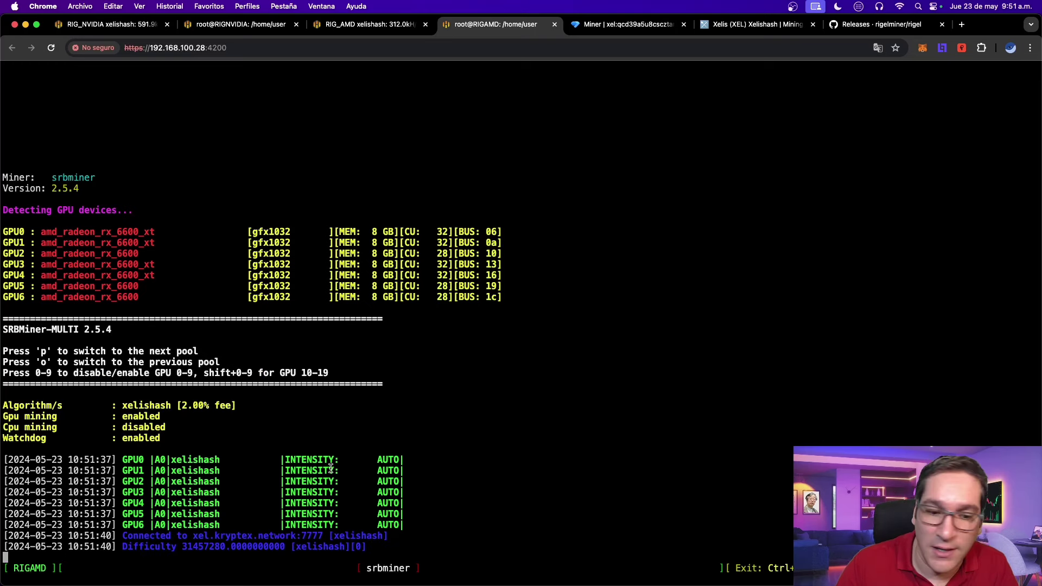
# Highlight the pool connection line in the SRBMiner console and return to RIG_AMD's flight sheet.
pyautogui.moveTo(145, 537); pyautogui.dragTo(403, 537)
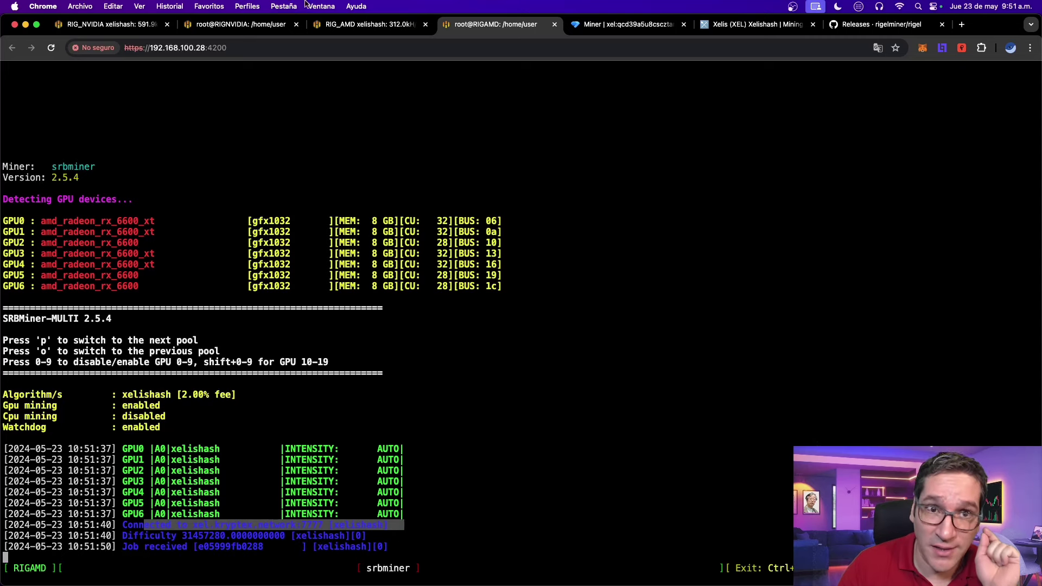
pyautogui.click(400, 29)
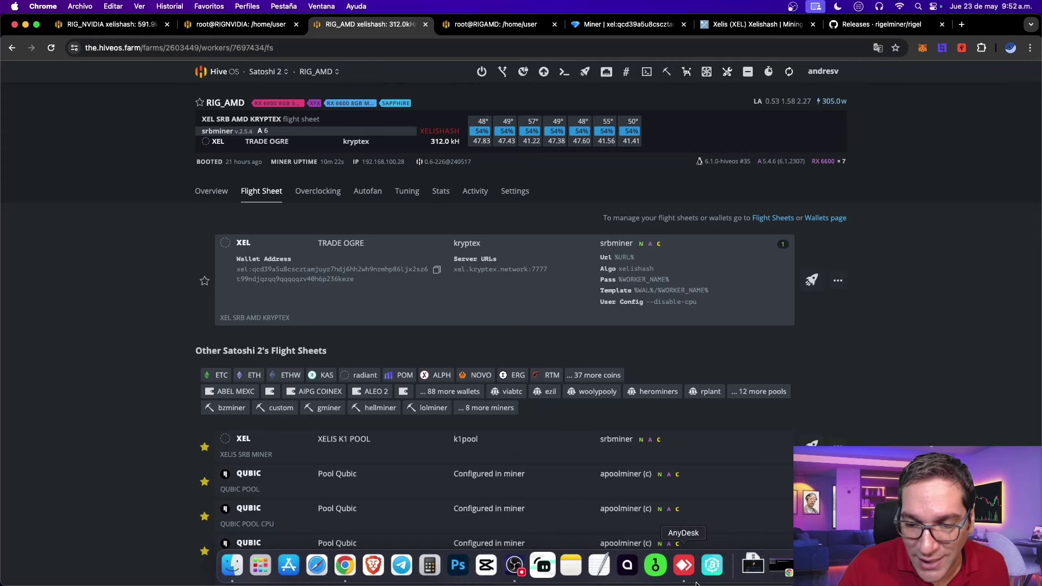
# Switch to the AnyDesk session on the Windows PC and close the running Rigel miner and its rigel-1.17.2-win folder window.
pyautogui.click(685, 577)
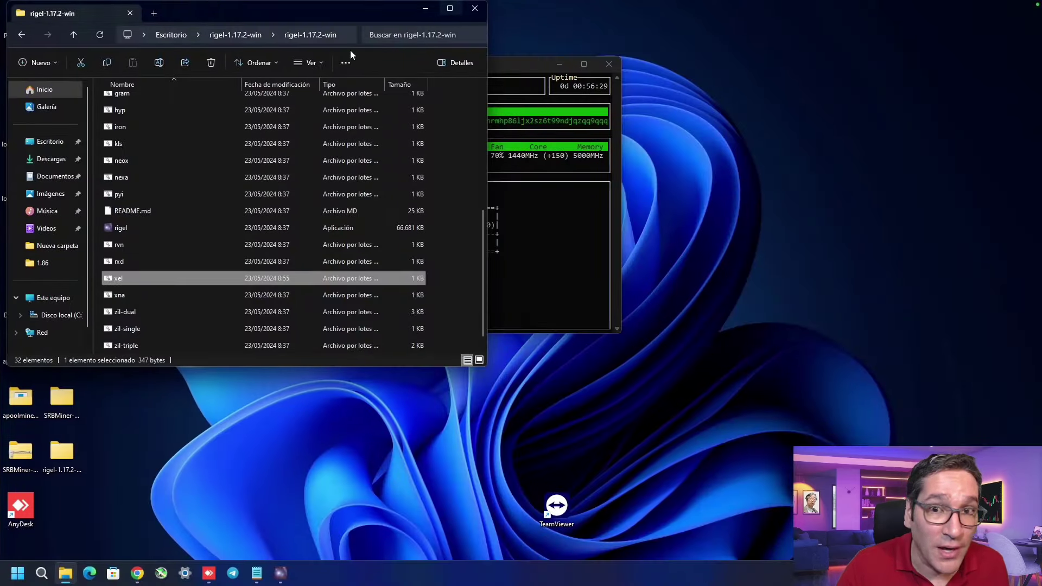
pyautogui.click(556, 260)
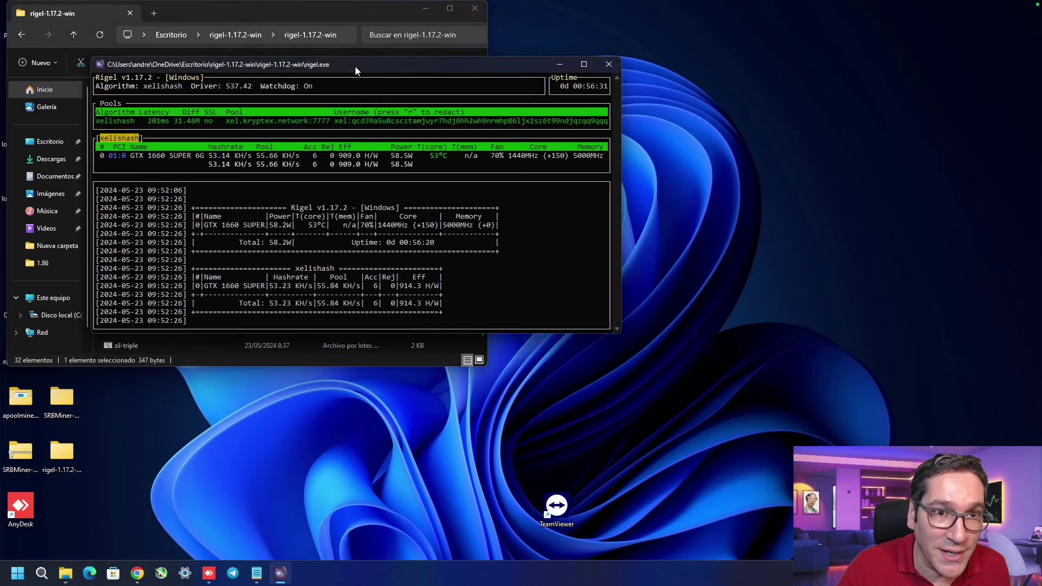
pyautogui.moveTo(356, 66); pyautogui.dragTo(350, 113)
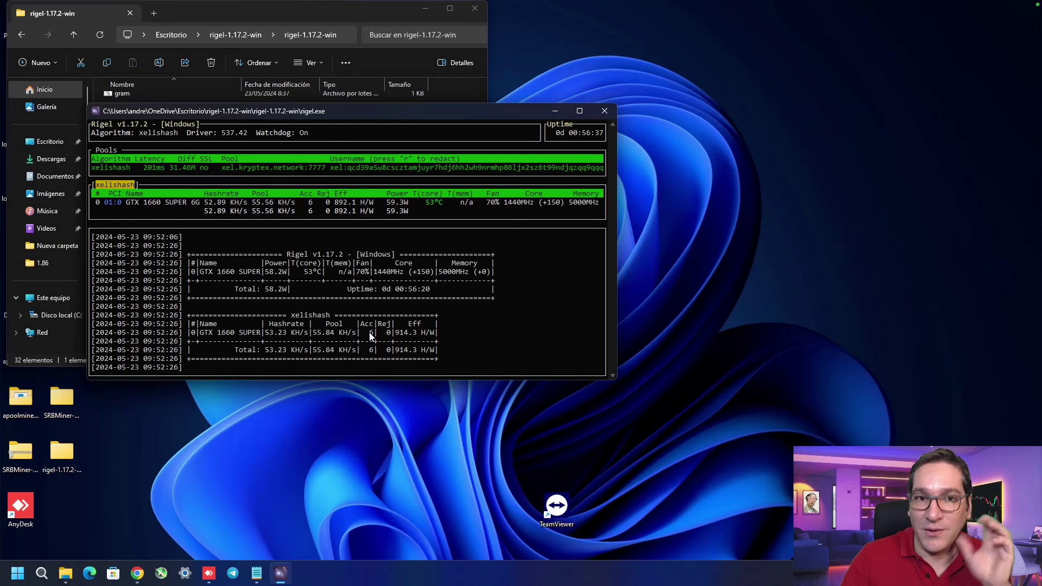
pyautogui.click(612, 116)
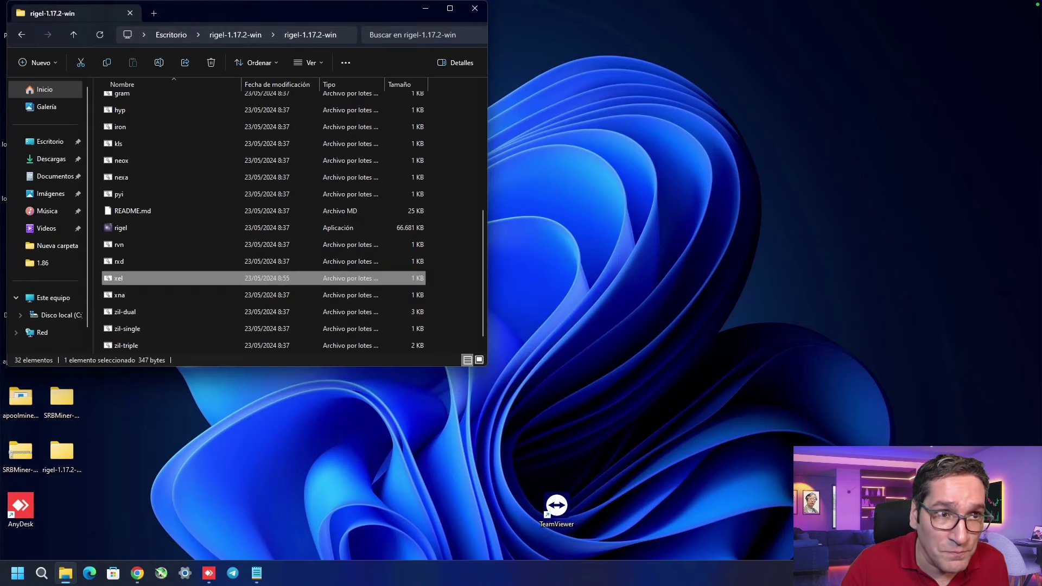
pyautogui.moveTo(249, 16); pyautogui.dragTo(324, 73)
pyautogui.moveTo(435, 77); pyautogui.dragTo(535, 106)
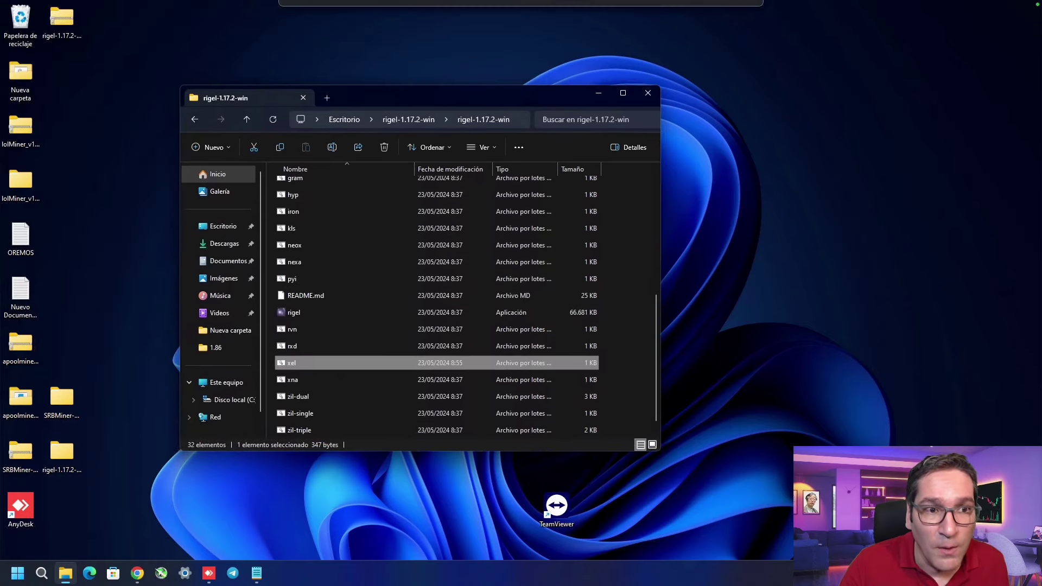
pyautogui.click(648, 94)
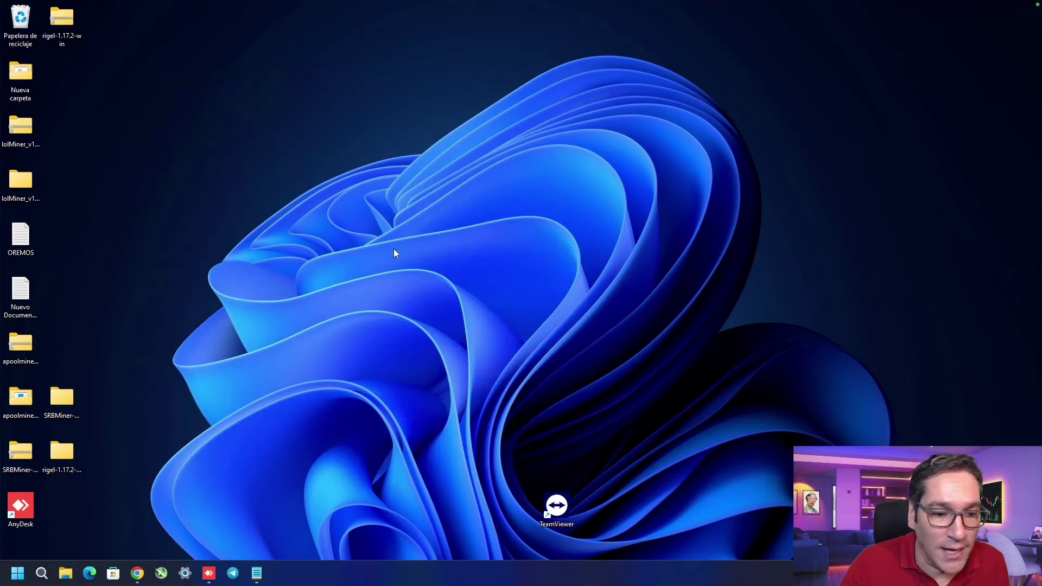
pyautogui.click(138, 573)
pyautogui.scroll(3, 150, 216)
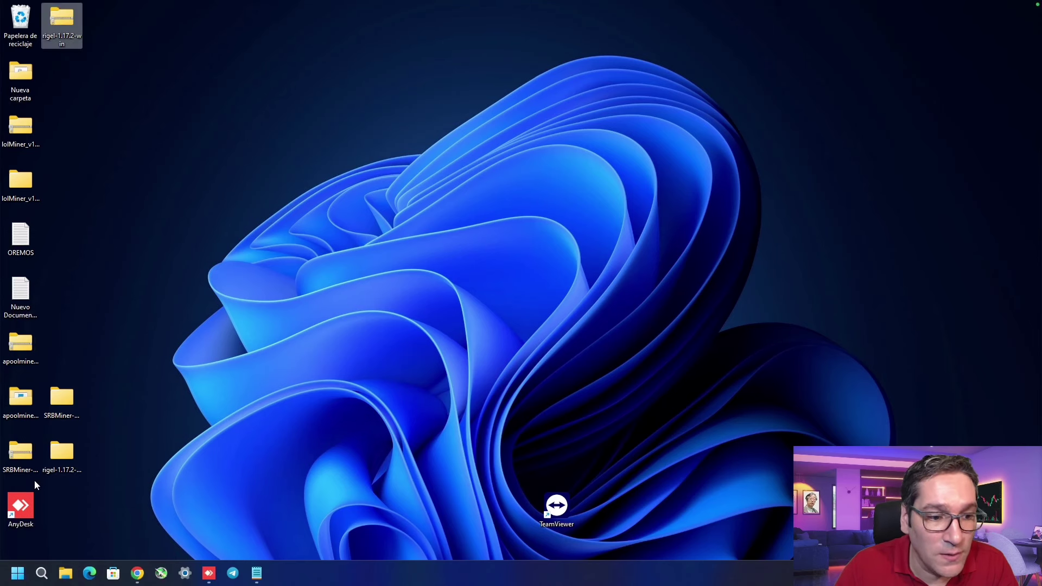
# Move the extracted rigel-1.17.2-win folder below its archive on the desktop and open its inner rigel-1.17.2-win folder.
pyautogui.moveTo(71, 455); pyautogui.dragTo(55, 75)
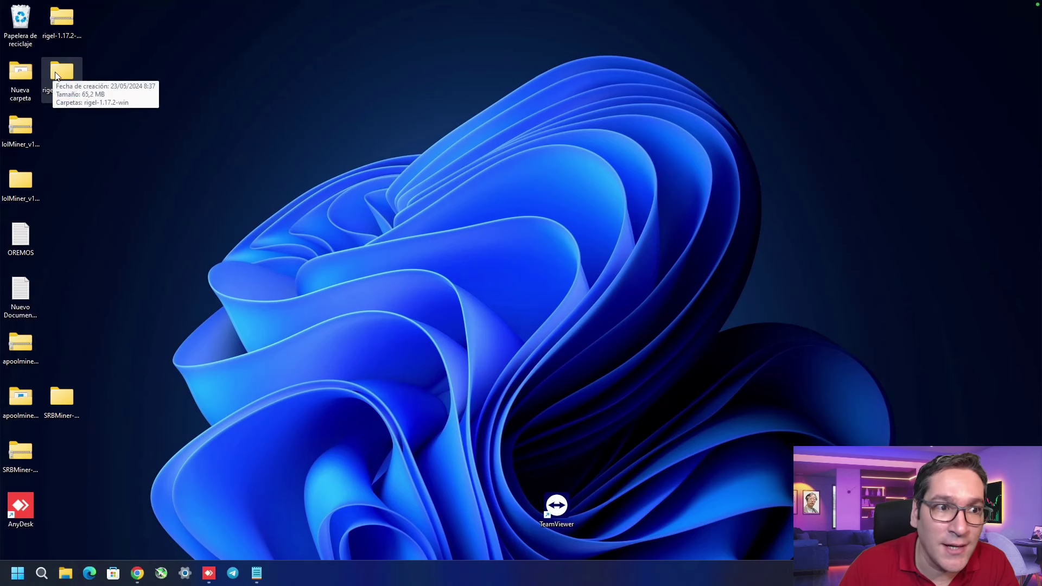
pyautogui.doubleClick(56, 76)
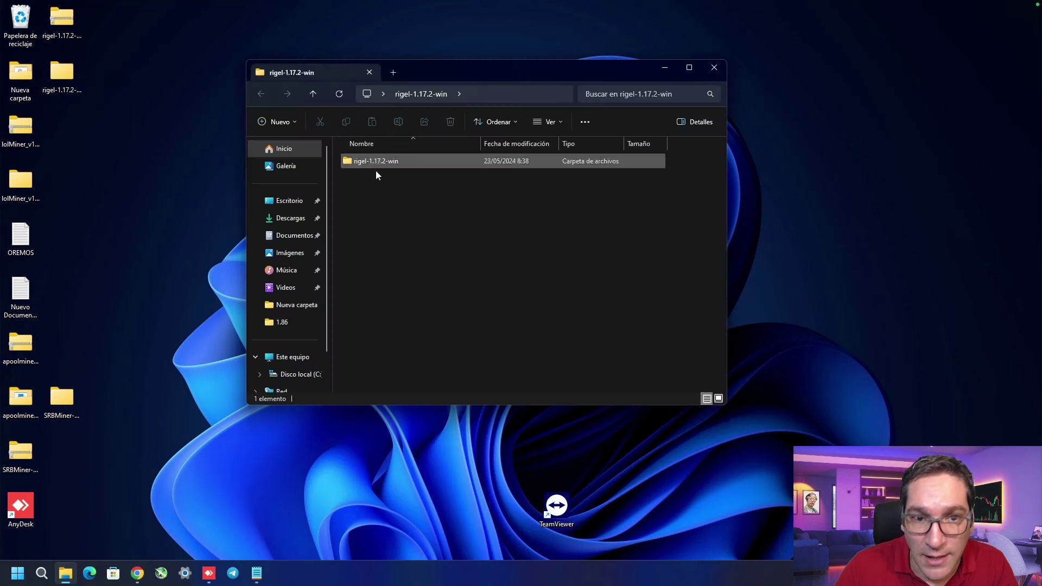
pyautogui.doubleClick(372, 161)
# Open the xel batch file for editing in Notepad and reposition its window.
pyautogui.scroll(-2, 412, 269)
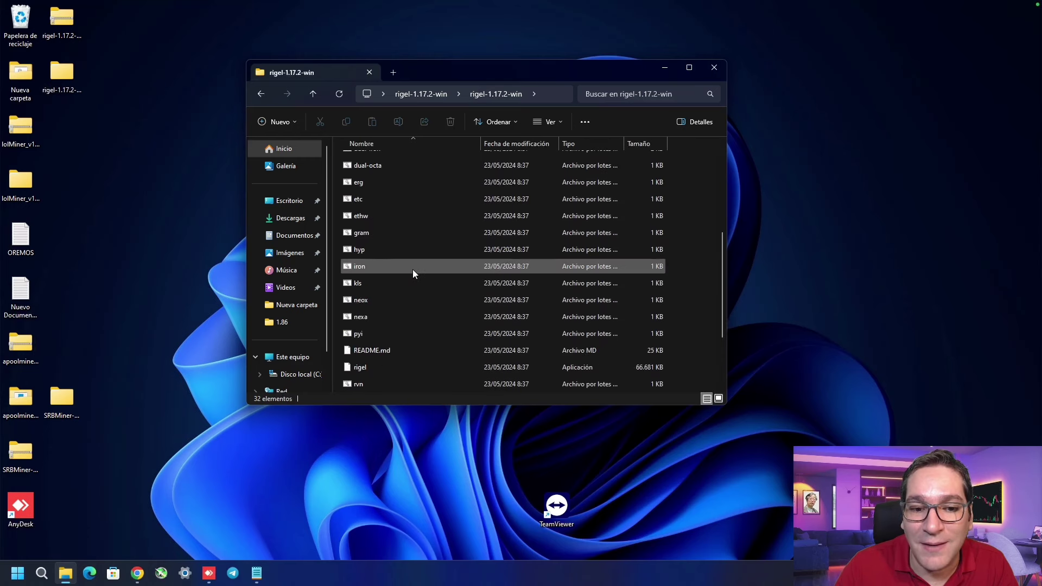
pyautogui.scroll(-2, 413, 269)
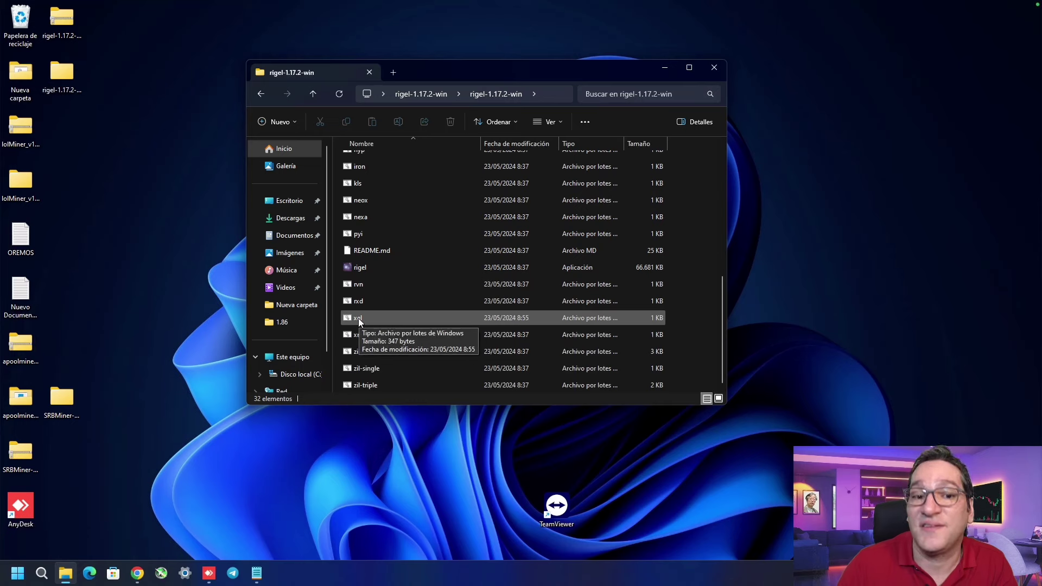
pyautogui.rightClick(359, 320)
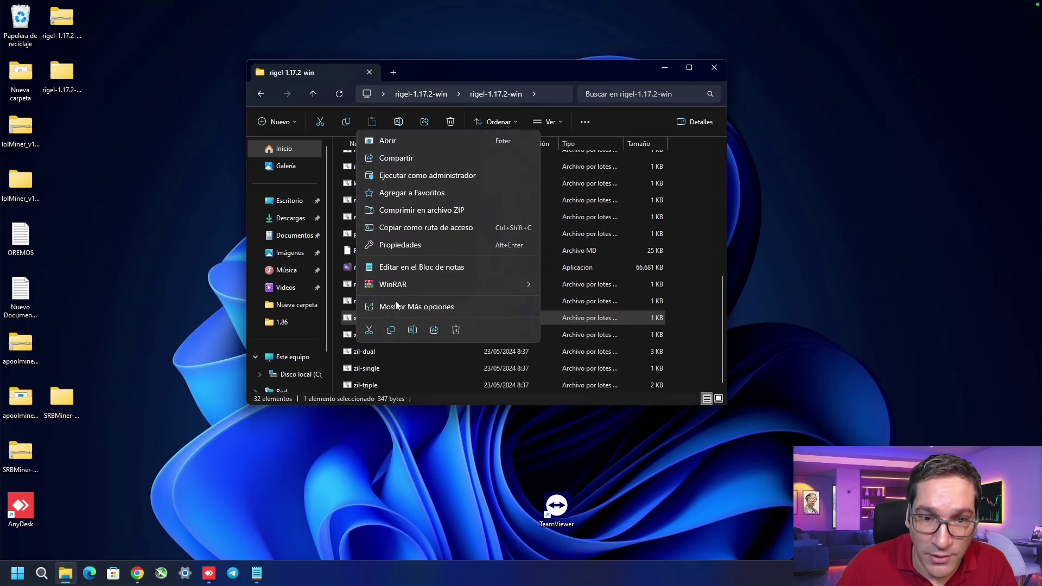
pyautogui.click(404, 267)
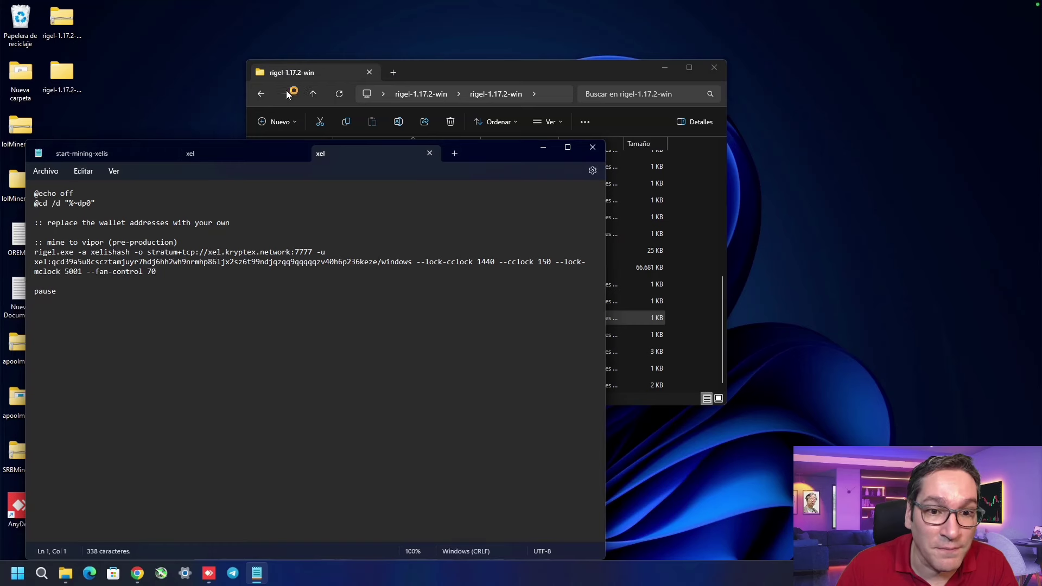
pyautogui.moveTo(499, 149); pyautogui.dragTo(616, 98)
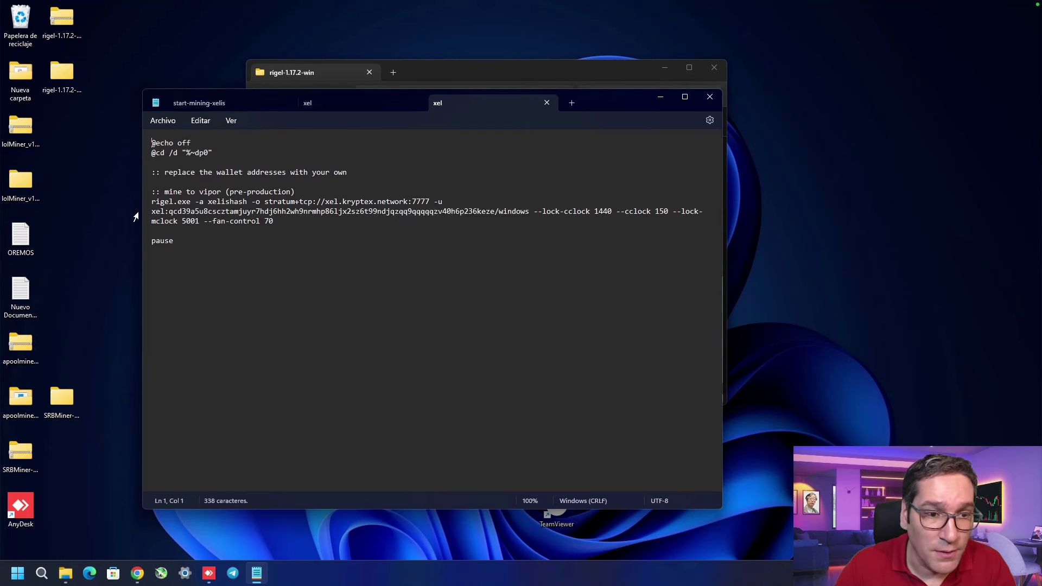
# Examine the Rigel command line in xel: algorithm, Kryptex pool address, user flag, wallet with worker name, and clock and fan settings.
pyautogui.click(150, 203)
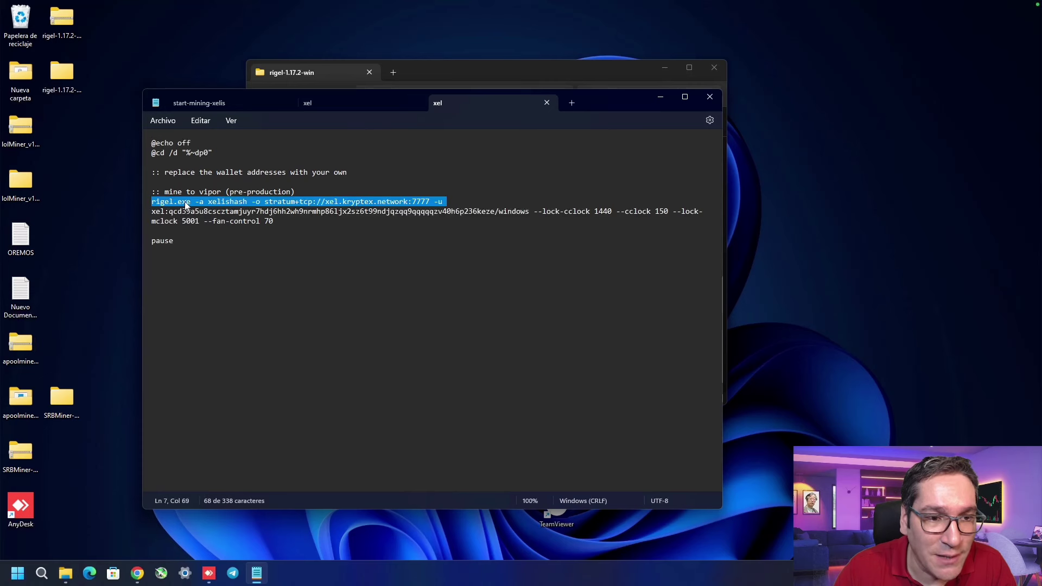
pyautogui.click(235, 203)
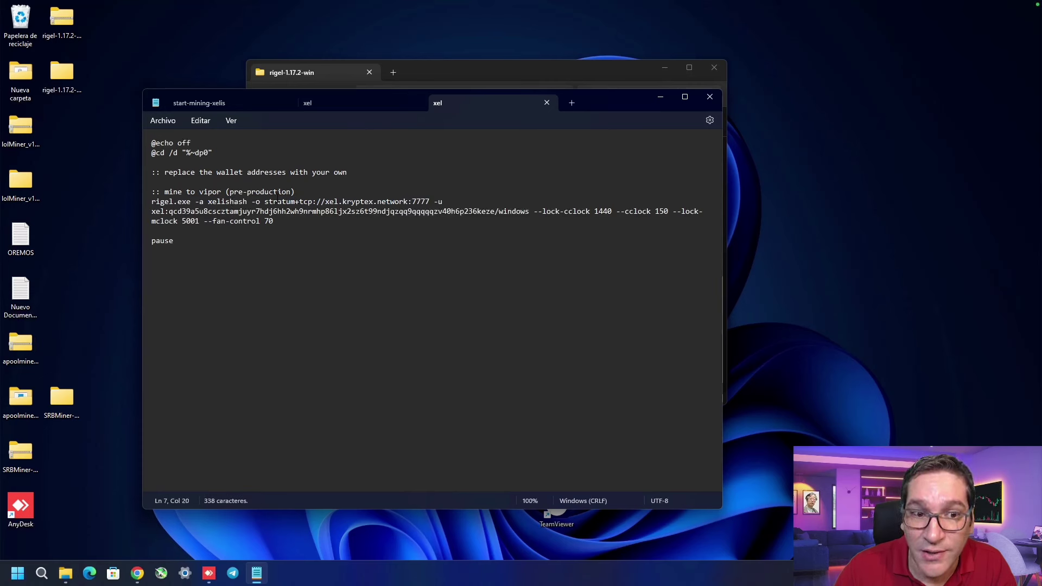
pyautogui.moveTo(265, 202); pyautogui.dragTo(432, 203)
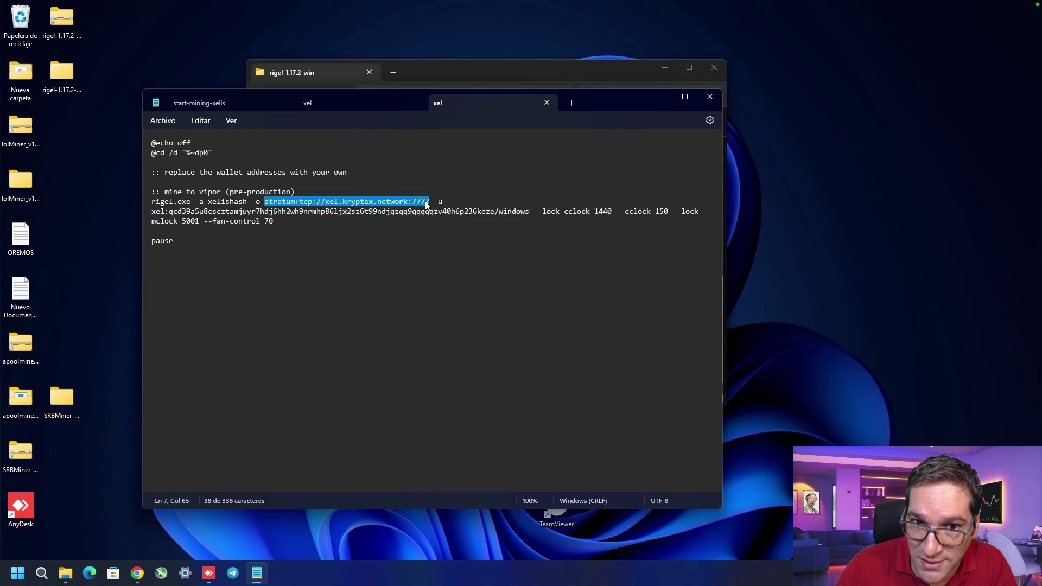
pyautogui.moveTo(434, 202); pyautogui.dragTo(444, 202)
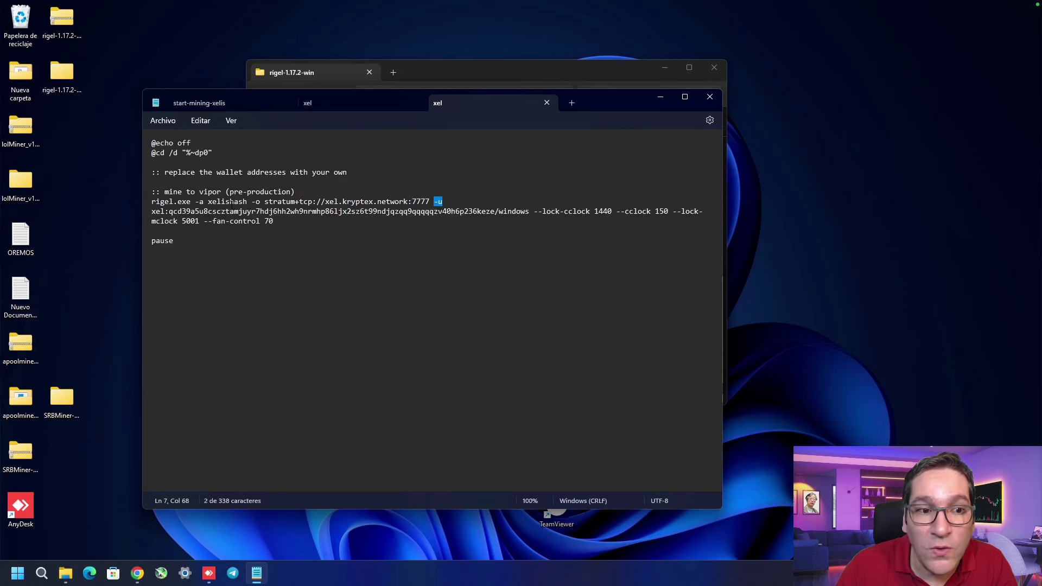
pyautogui.moveTo(151, 211); pyautogui.dragTo(499, 217)
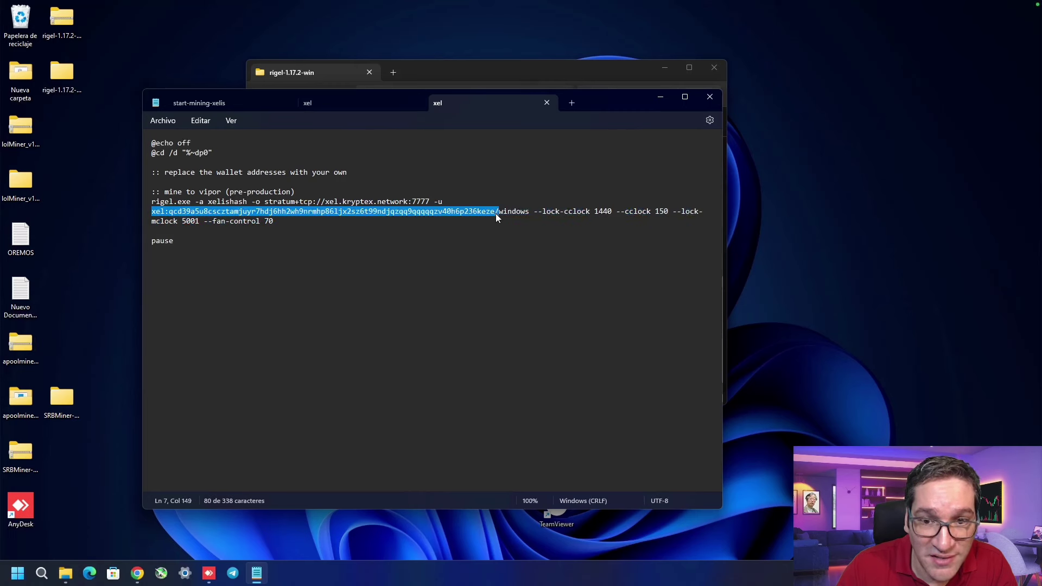
pyautogui.hotkey('shift', 'Left')
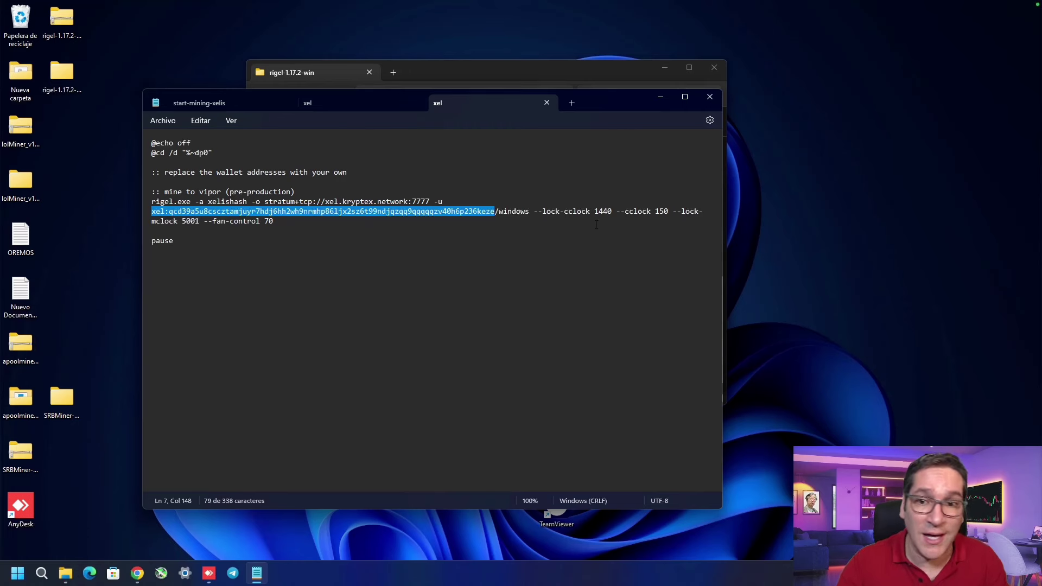
pyautogui.moveTo(652, 211); pyautogui.dragTo(667, 214)
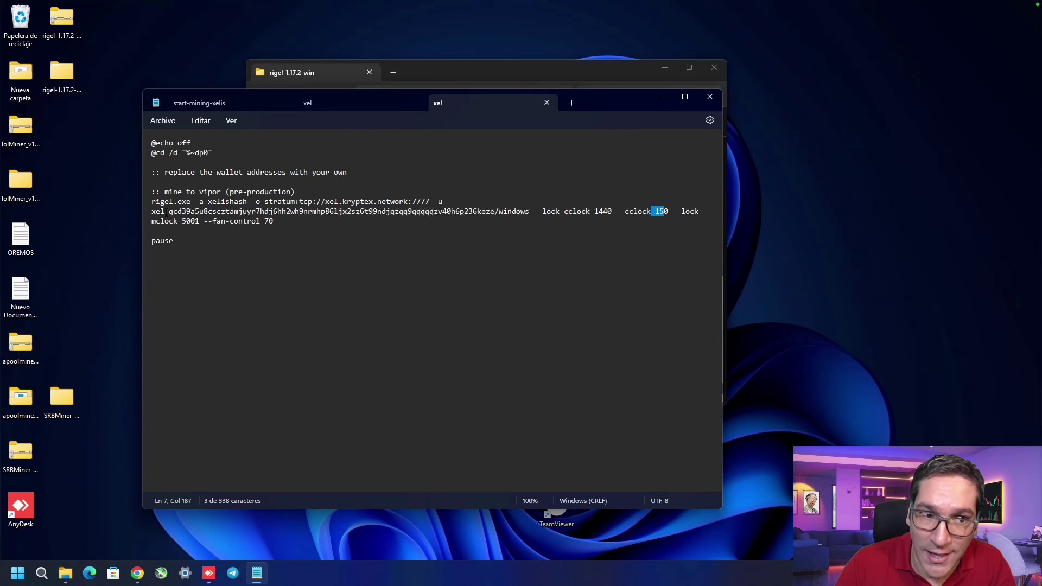
pyautogui.moveTo(152, 193); pyautogui.dragTo(282, 223)
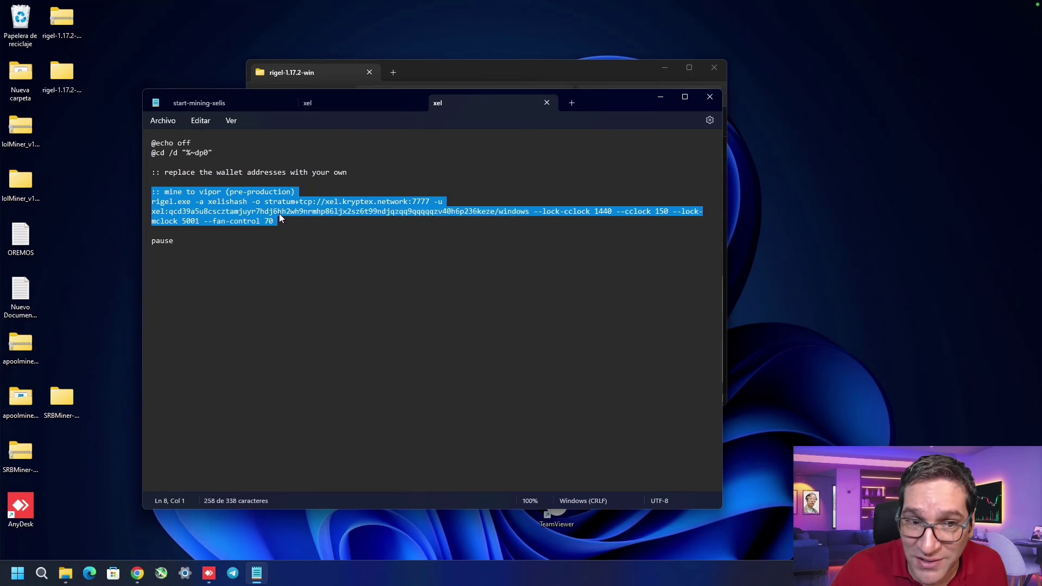
pyautogui.click(279, 212)
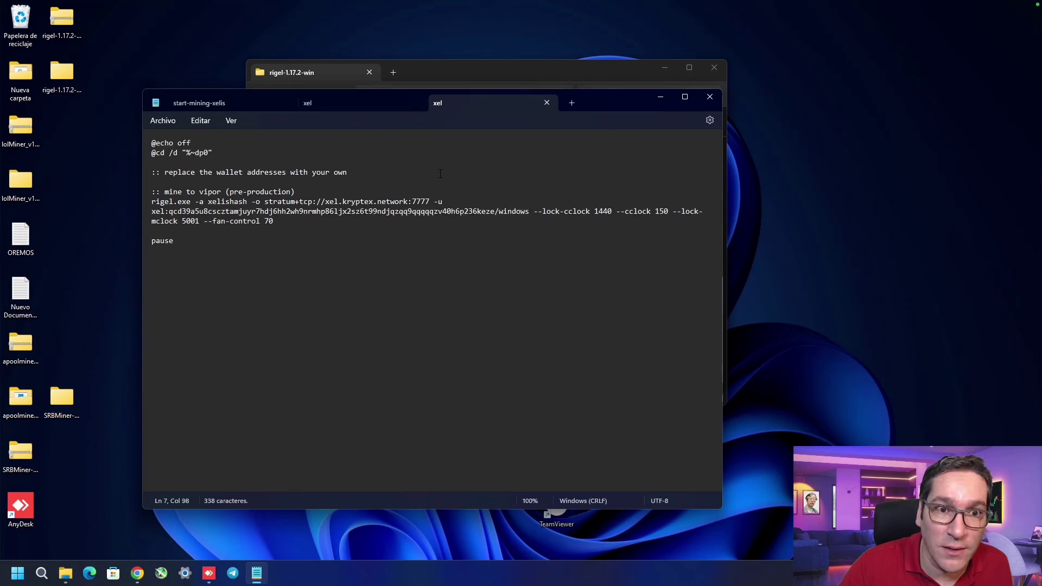
# Save the xel batch file and close the other xel tab in Notepad.
pyautogui.click(163, 121)
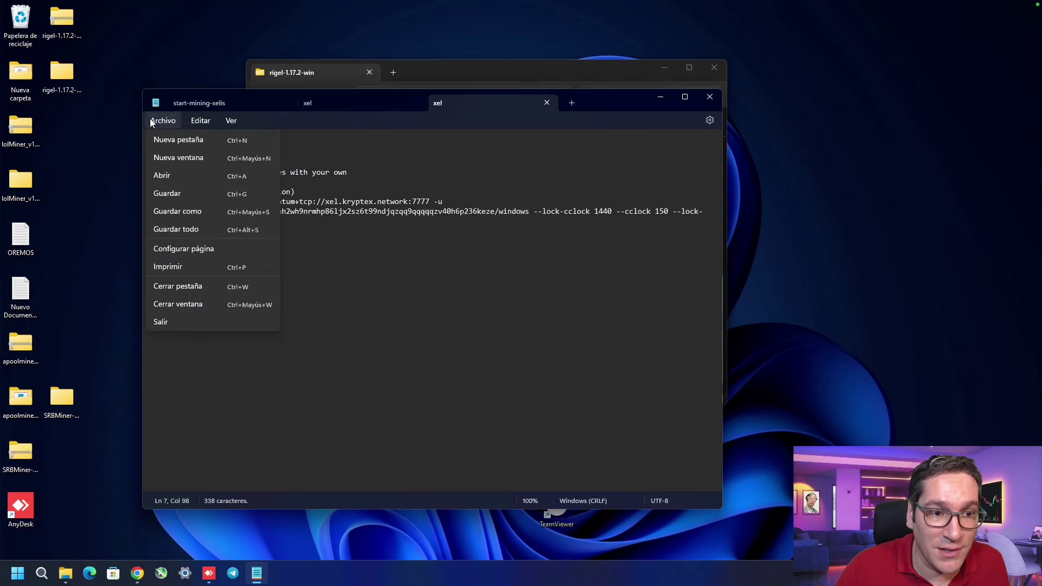
pyautogui.click(168, 194)
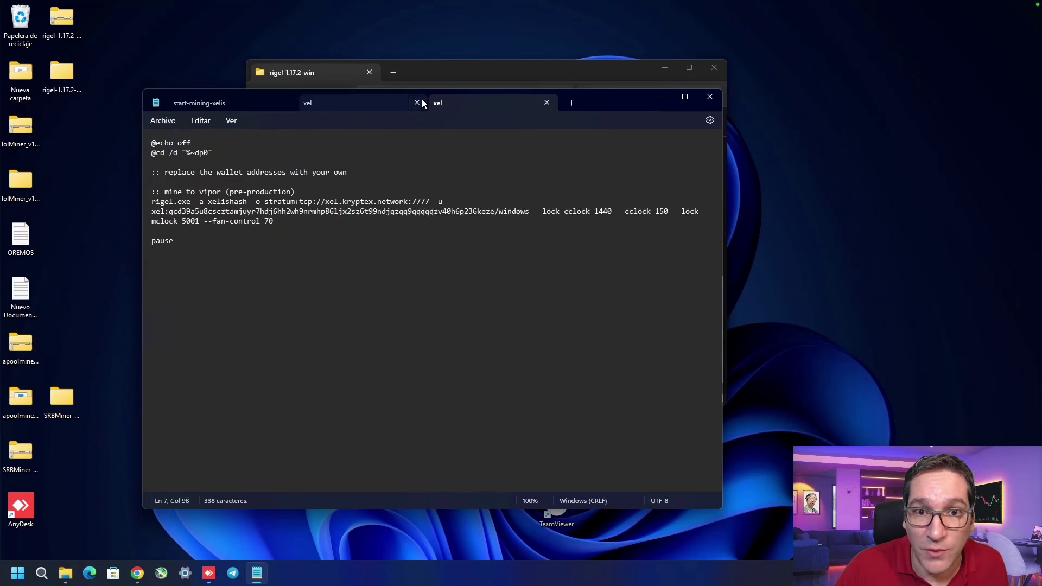
pyautogui.click(419, 103)
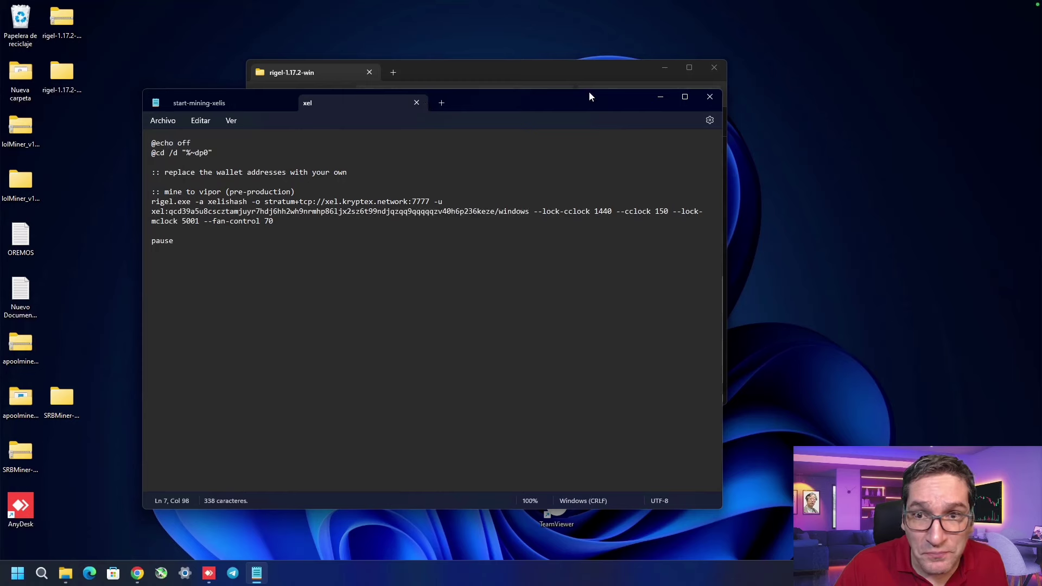
# In the rigel application's compatibility properties, have the program run as administrator and accept the dialog.
pyautogui.click(568, 73)
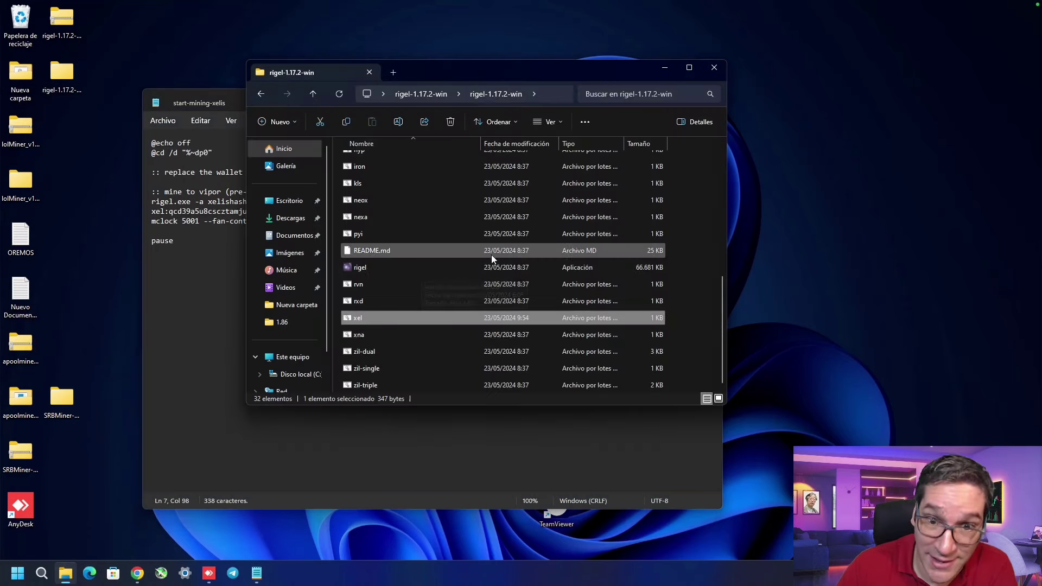
pyautogui.rightClick(364, 267)
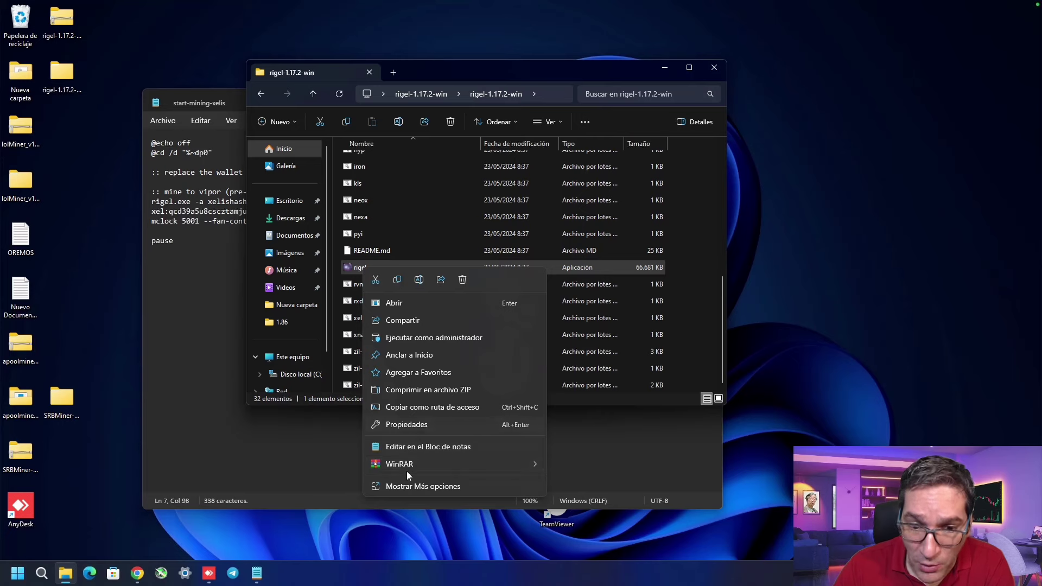
pyautogui.click(424, 486)
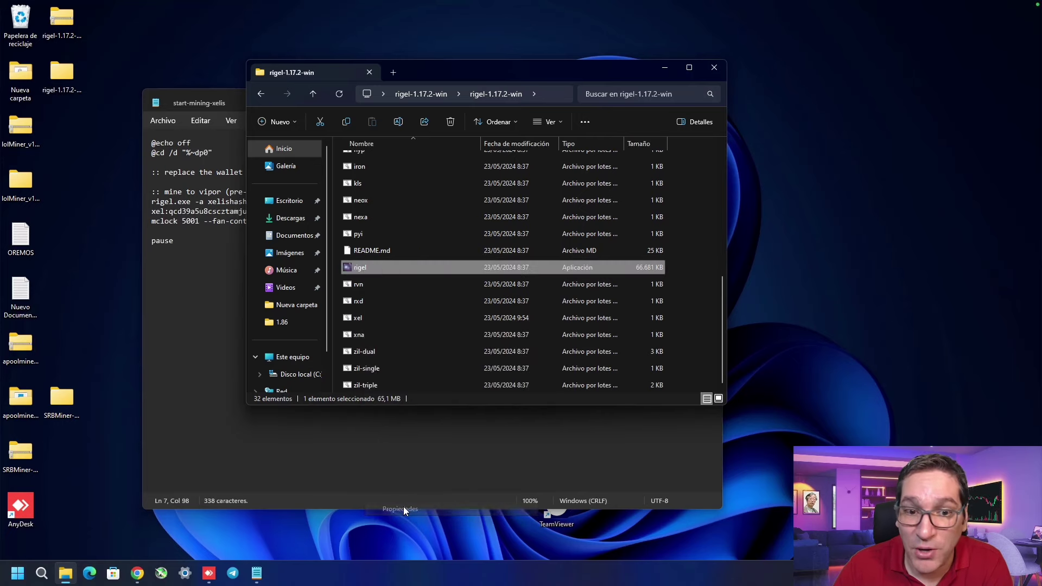
pyautogui.click(405, 509)
pyautogui.moveTo(477, 261); pyautogui.dragTo(469, 83)
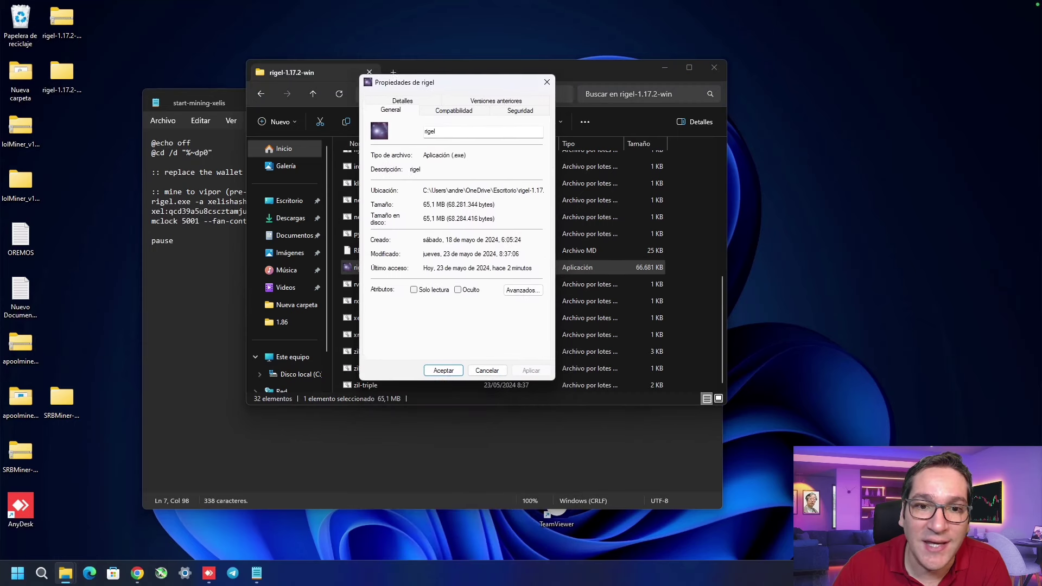
pyautogui.click(446, 108)
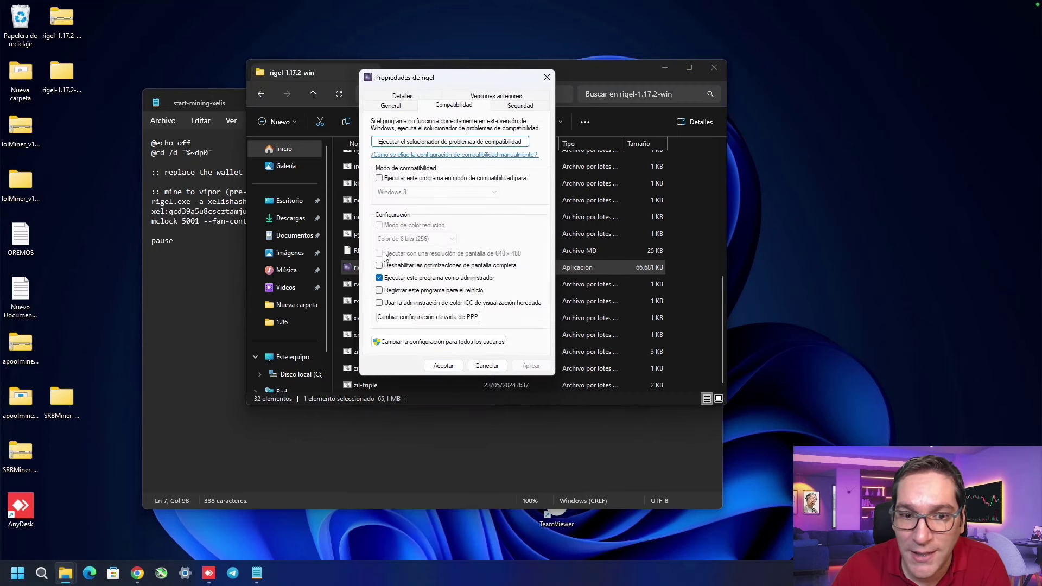
pyautogui.click(380, 278)
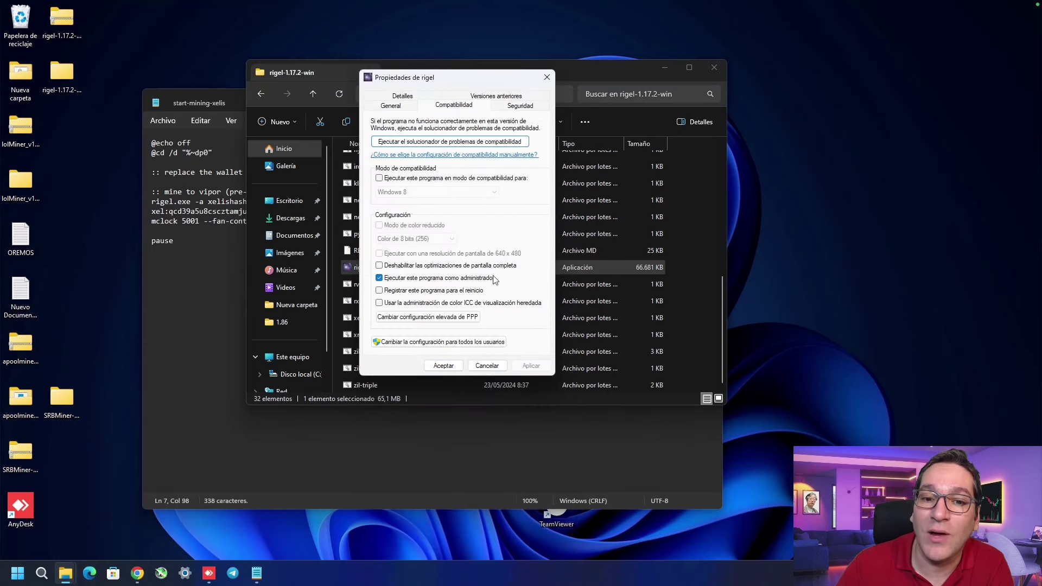
pyautogui.click(443, 365)
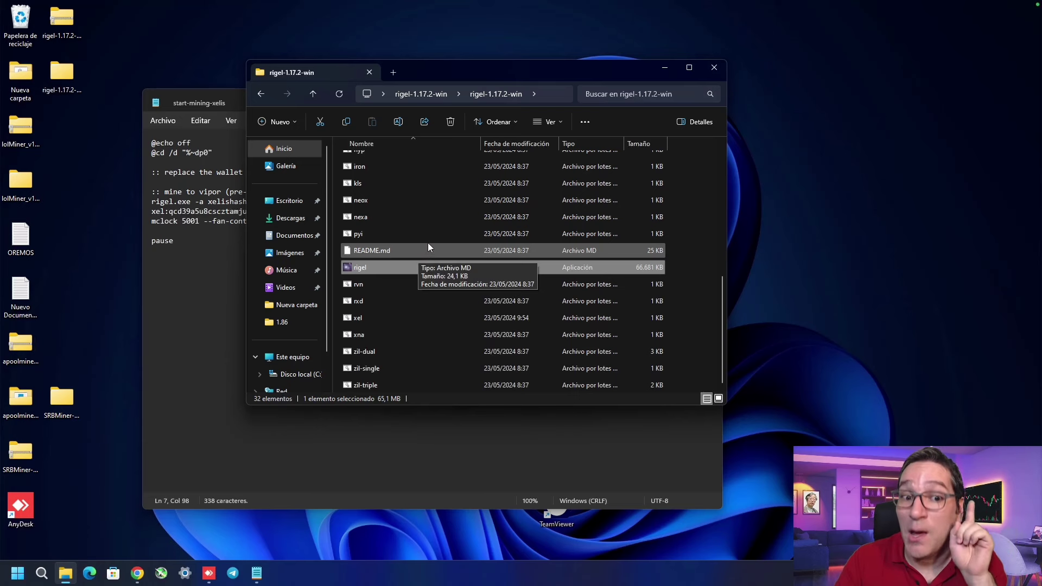
# Run the xel batch file, allow rigel.exe to make changes to the device, and check the pool connection in the miner log.
pyautogui.click(363, 318)
pyautogui.doubleClick(363, 317)
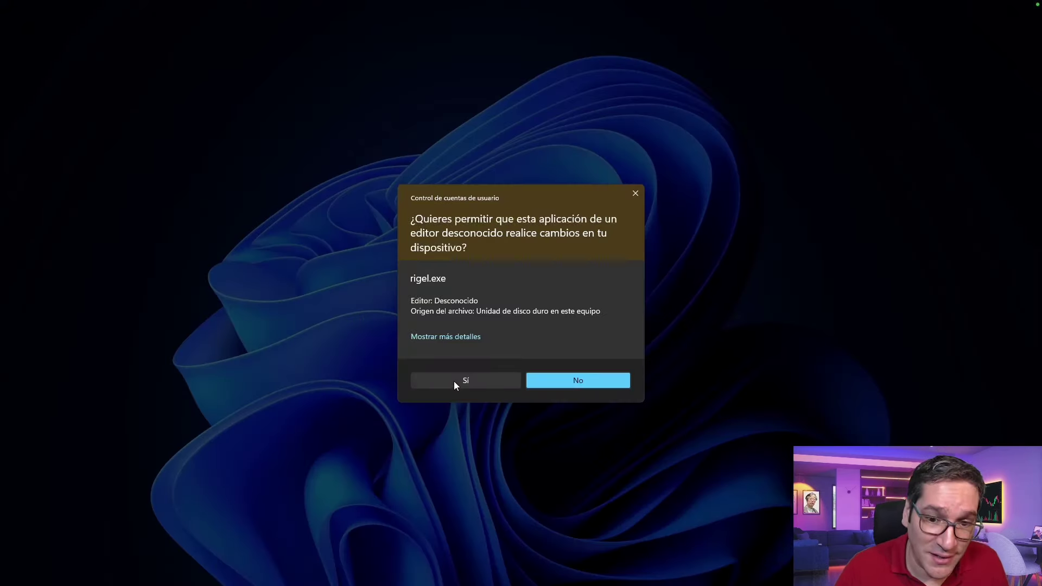
pyautogui.click(454, 381)
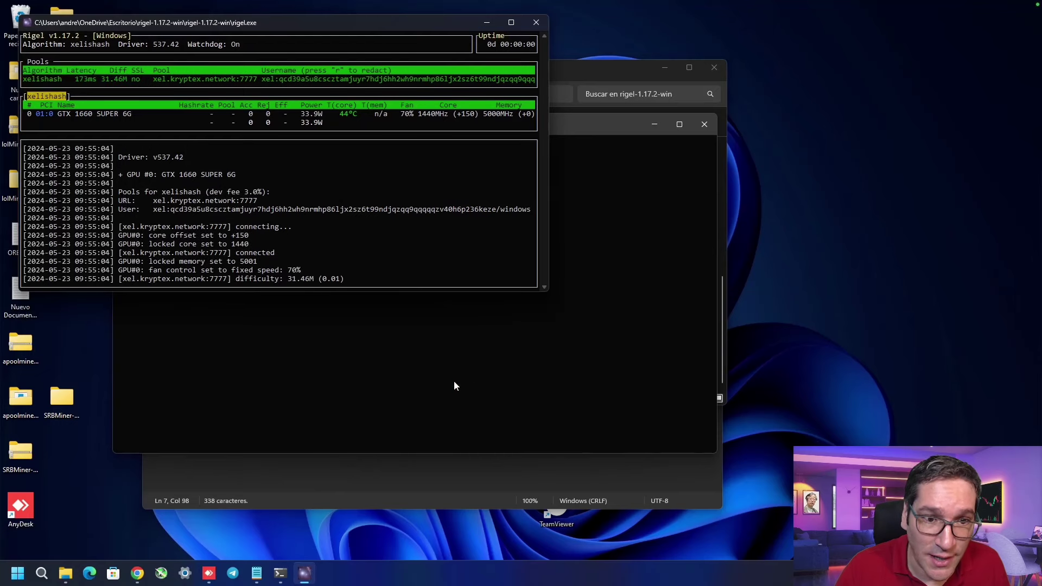
pyautogui.click(245, 253)
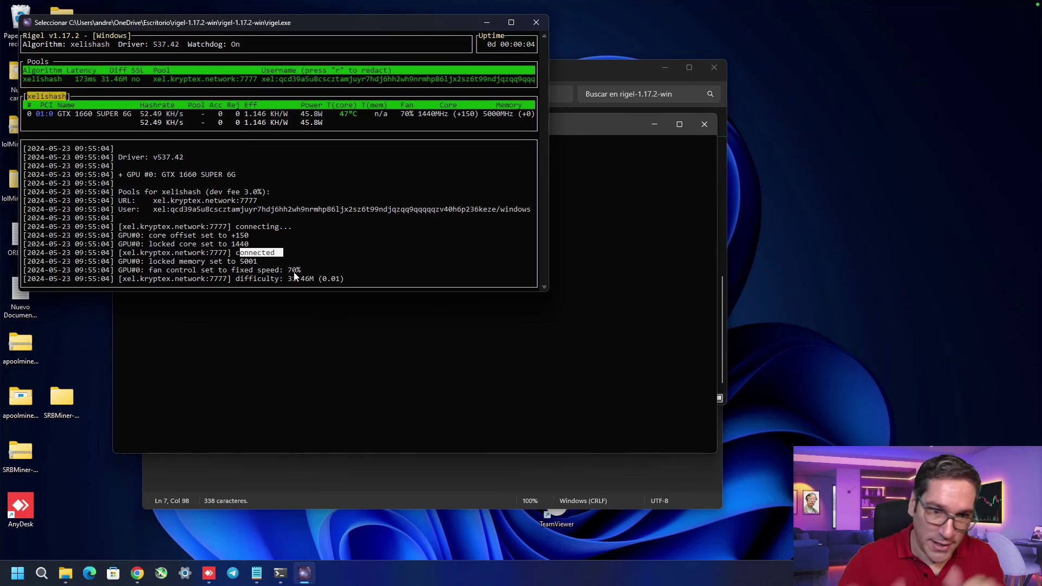
# Stop the Rigel miner by closing its console windows, and close the rigel-1.17.2-win folder.
pyautogui.click(532, 24)
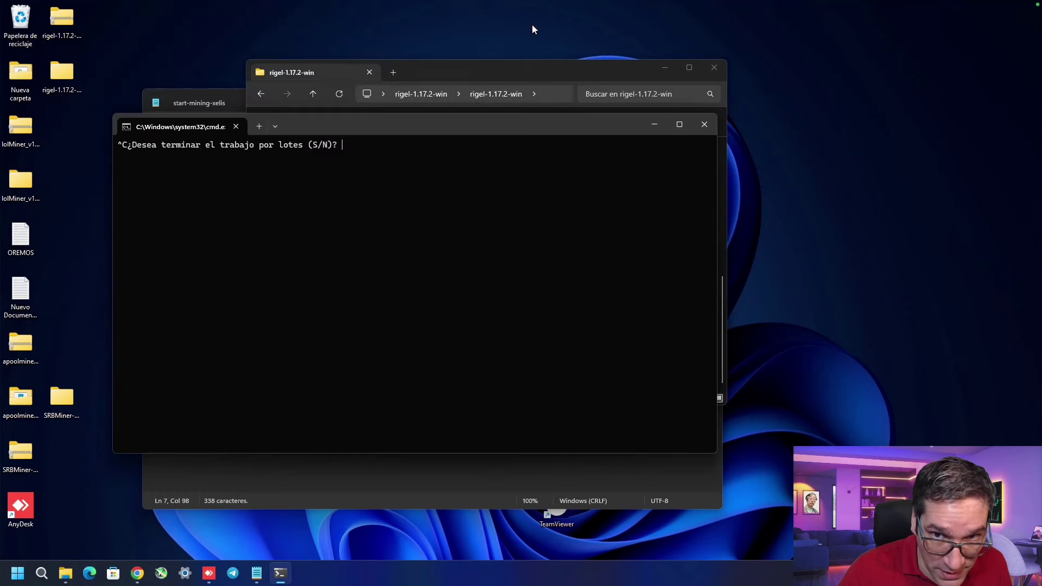
pyautogui.click(705, 126)
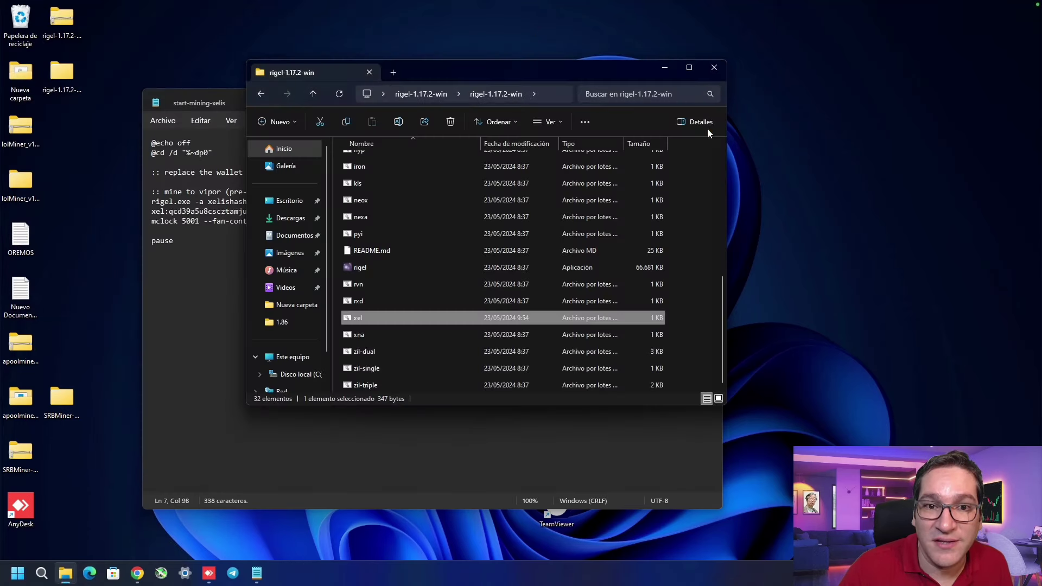
pyautogui.click(714, 69)
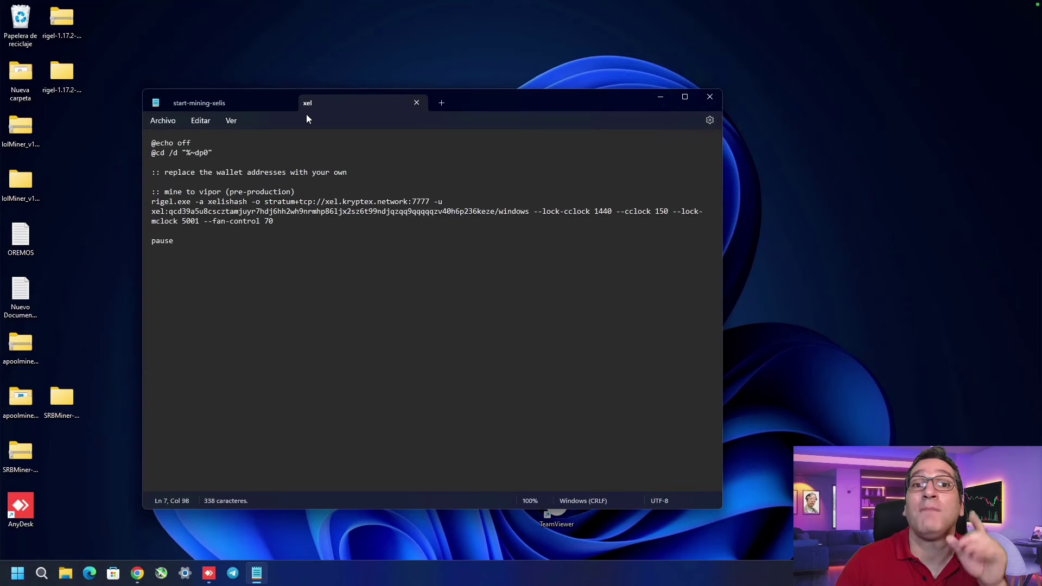
# Switch to Chrome and examine the SRBMiner-MULTI v2.5.4 GitHub release notes and the Windows zip among its assets.
pyautogui.click(137, 573)
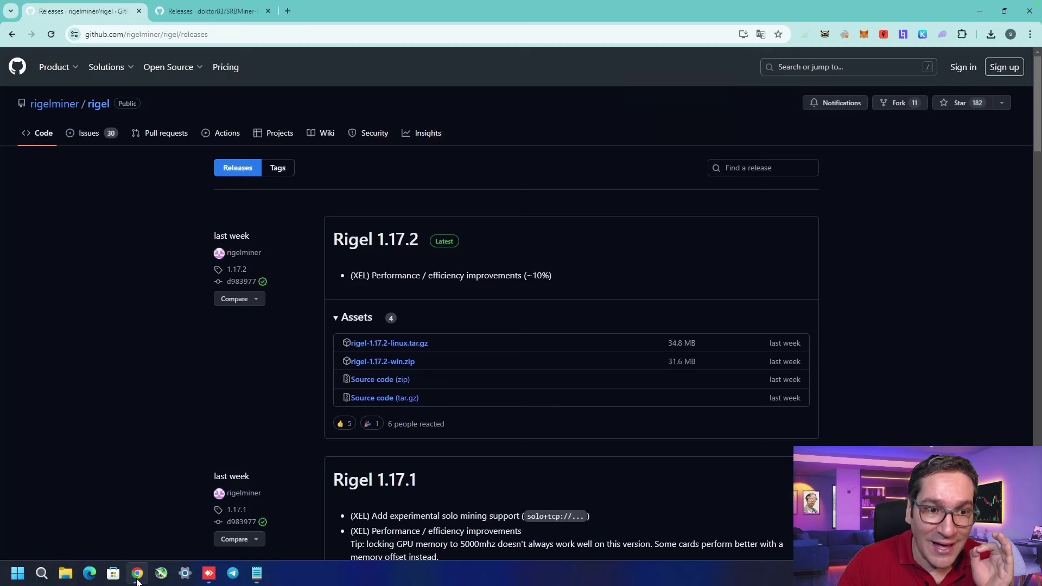
pyautogui.click(226, 12)
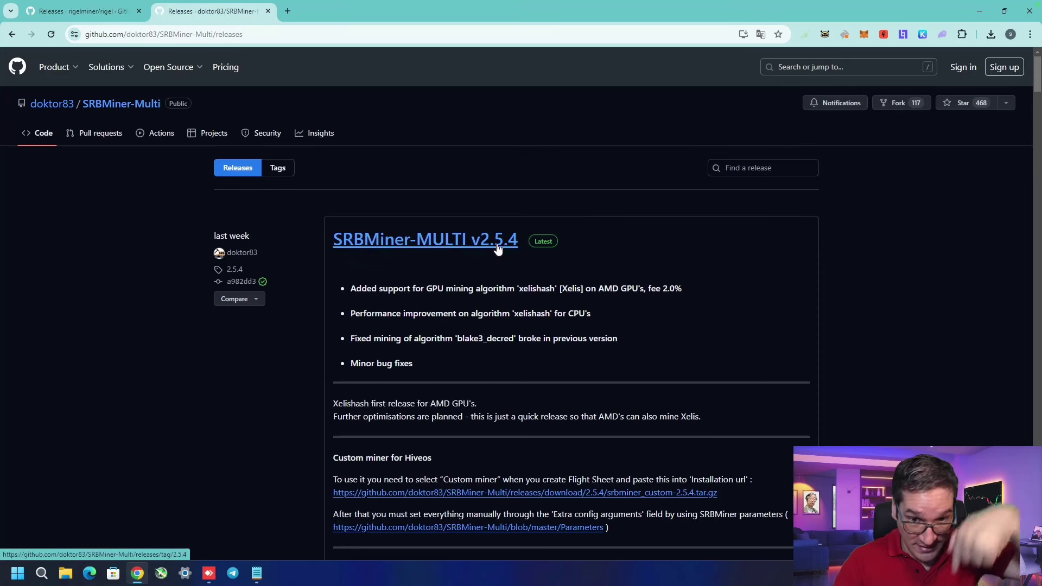
pyautogui.scroll(-2, 444, 300)
pyautogui.scroll(-5, 443, 300)
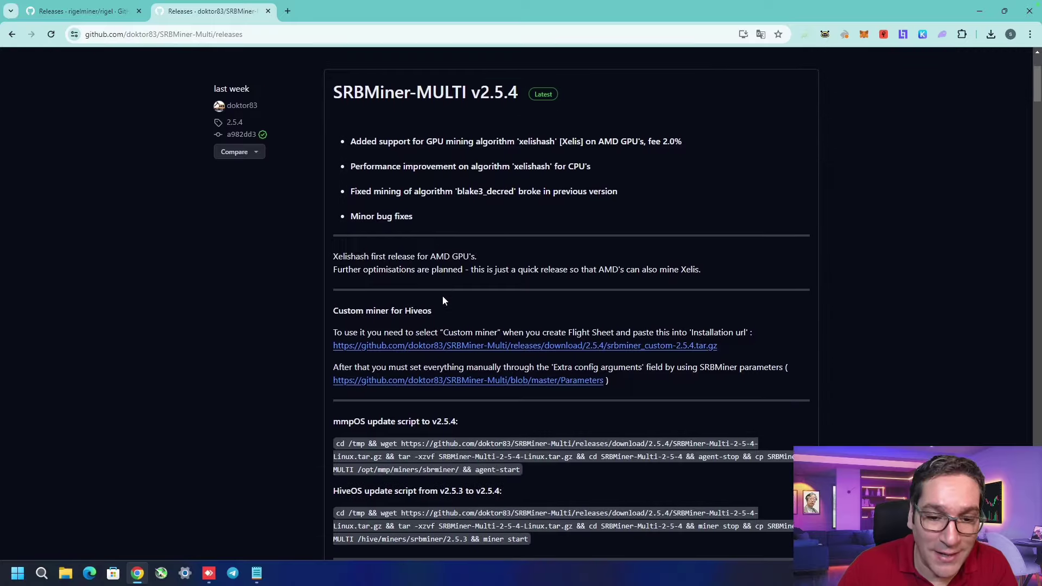
pyautogui.scroll(-3, 441, 295)
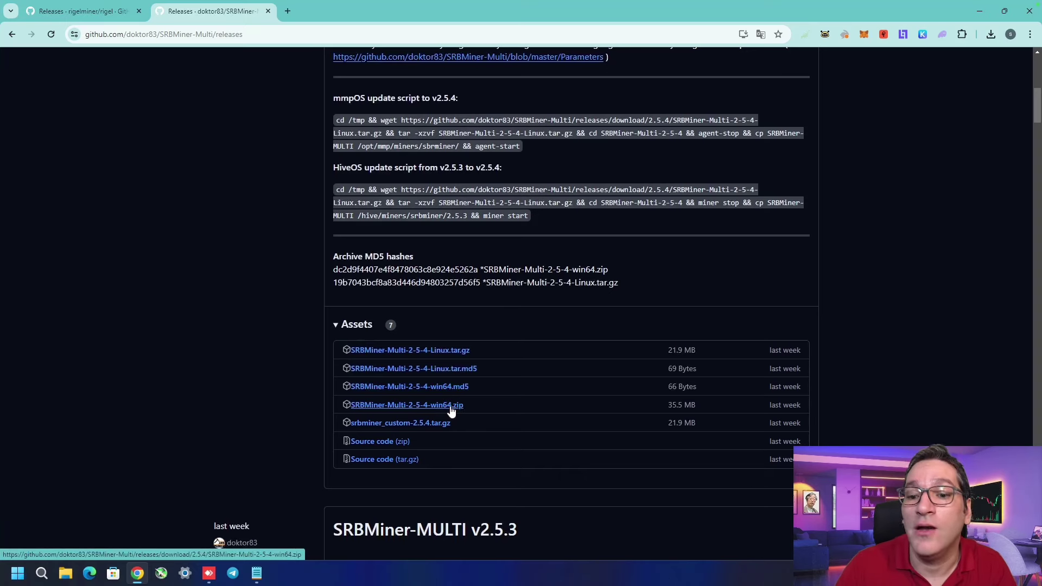
pyautogui.click(980, 11)
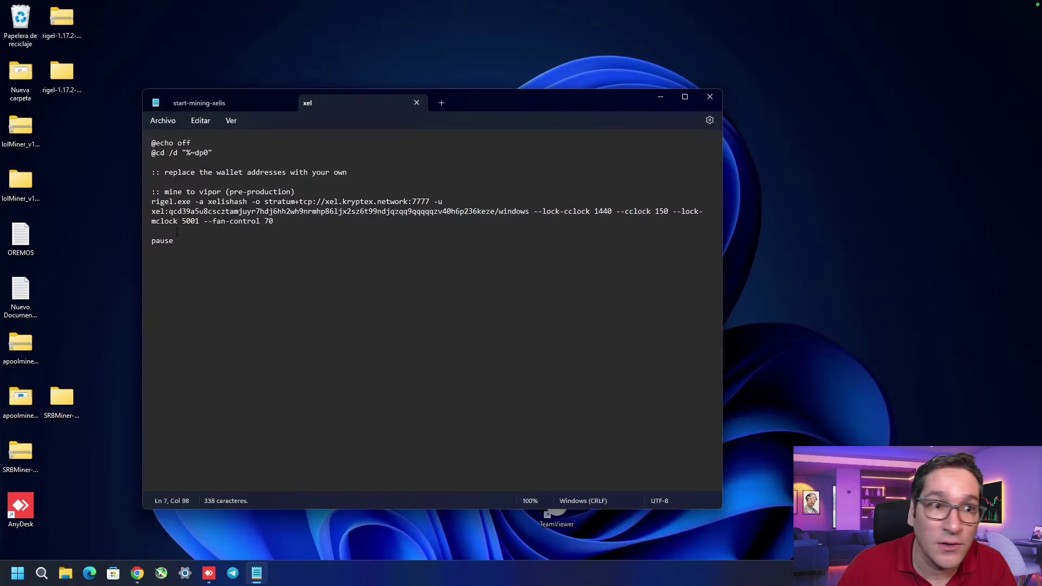
# Move the SRBMiner-Multi-2-5-4-win64 folder beside its archive on the desktop and open its SRBMiner-Multi-2-5-4 subfolder.
pyautogui.click(23, 470)
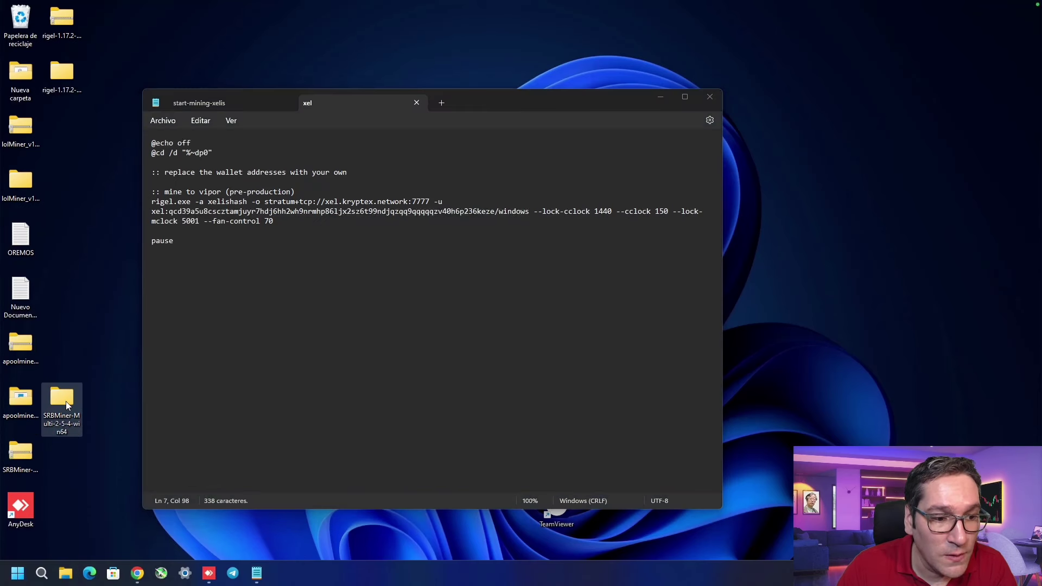
pyautogui.moveTo(66, 402); pyautogui.dragTo(67, 451)
pyautogui.doubleClick(63, 454)
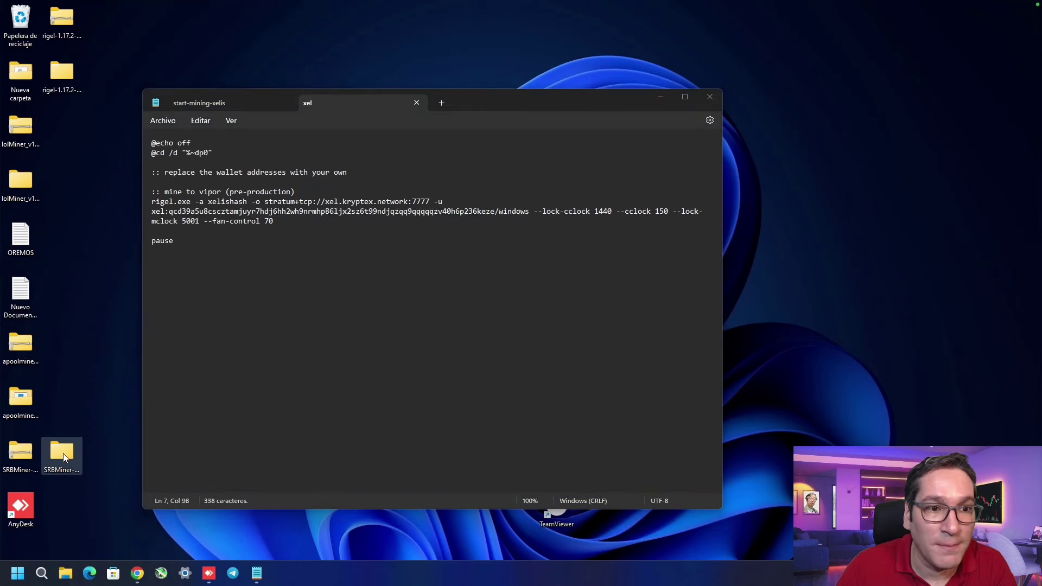
pyautogui.doubleClick(403, 157)
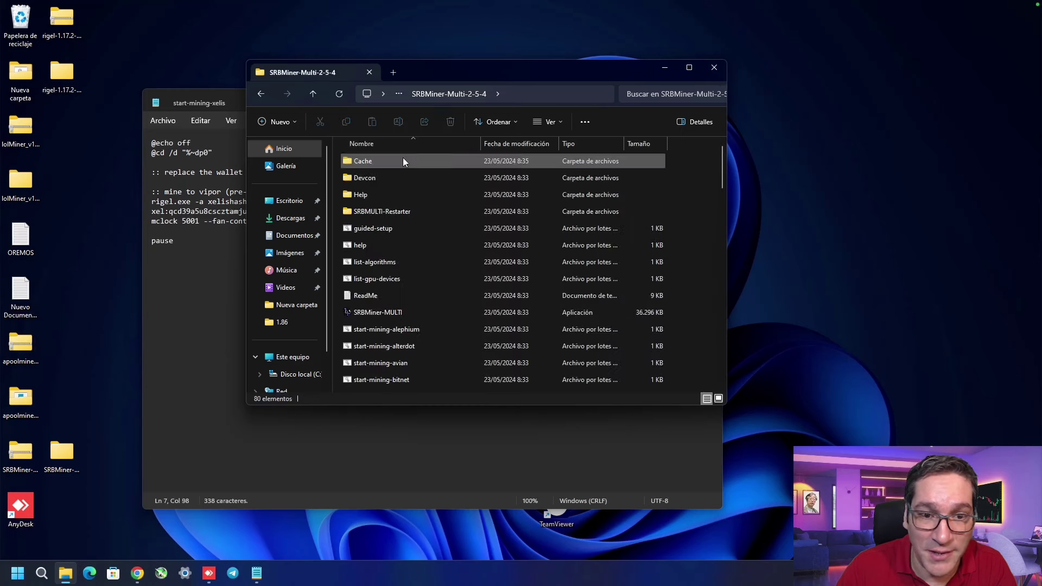
# Open the start-mining-xelis batch file for editing in Notepad.
pyautogui.scroll(-10, 377, 317)
pyautogui.scroll(-10, 378, 317)
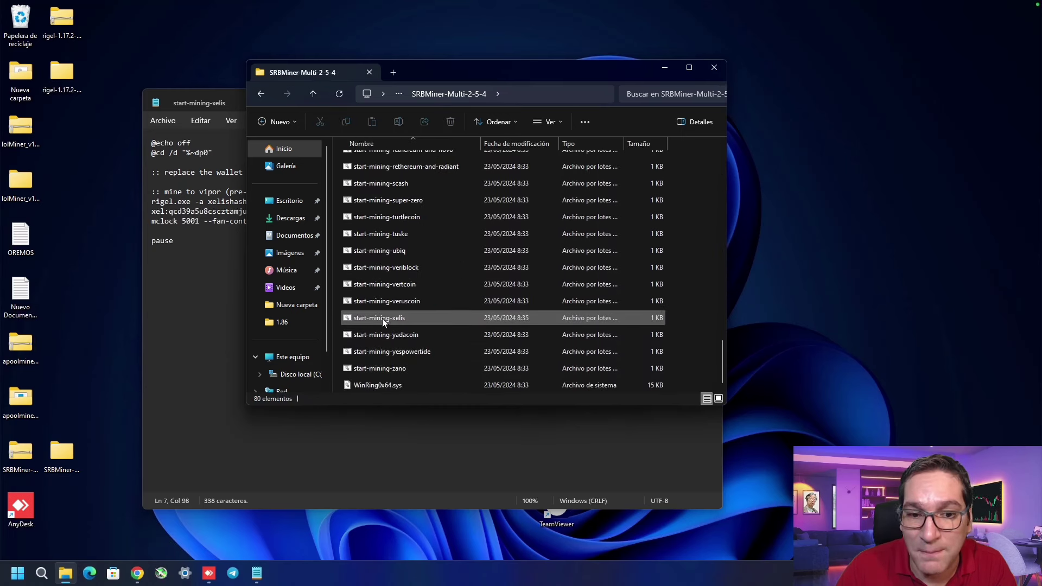
pyautogui.rightClick(382, 317)
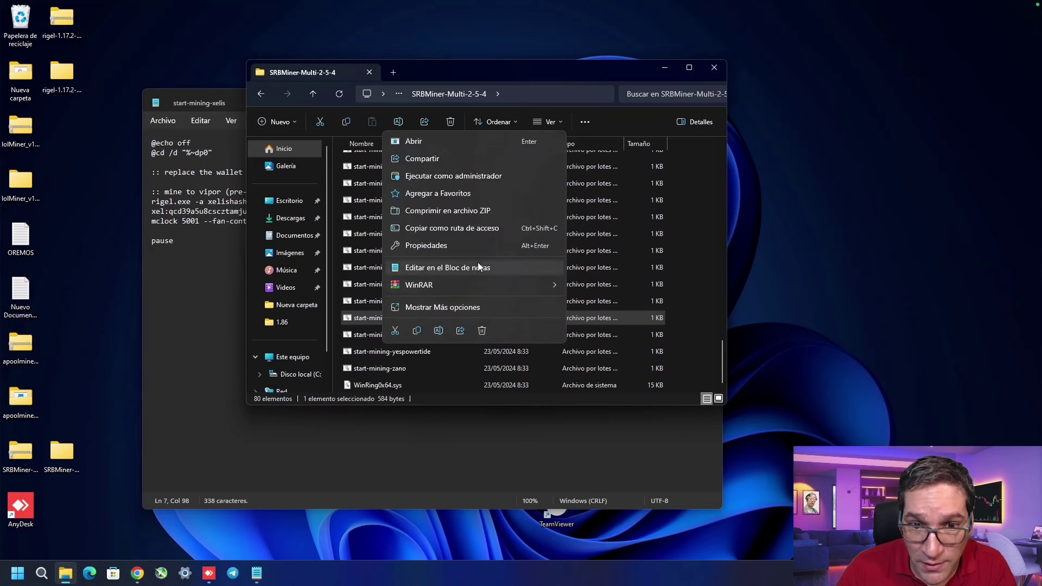
pyautogui.click(477, 267)
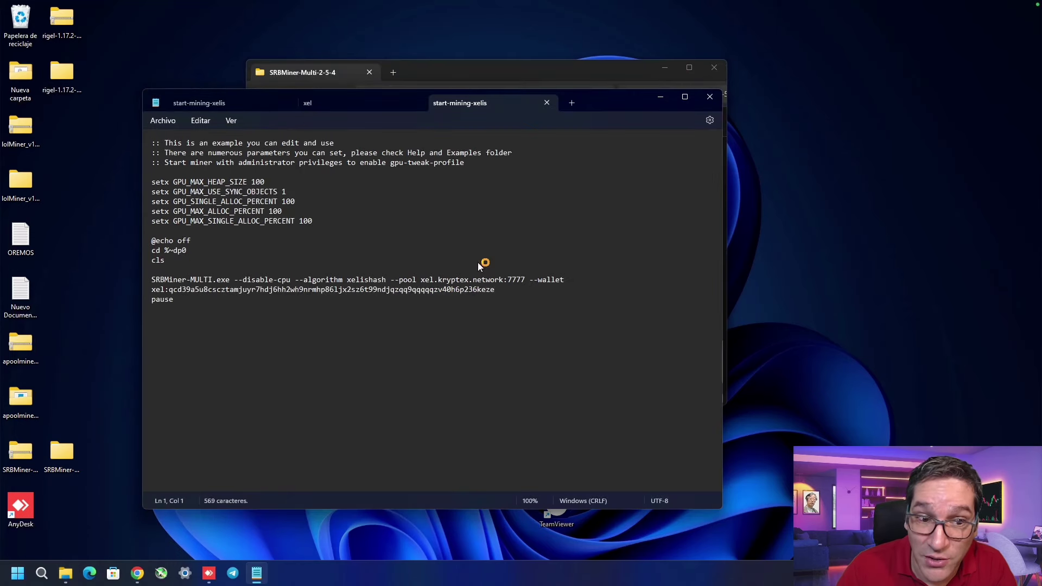
# Examine the SRBMiner command line in start-mining-xelis: the --disable-cpu flag, the Kryptex pool address and the wallet address.
pyautogui.tripleClick(162, 283)
pyautogui.moveTo(163, 286); pyautogui.dragTo(526, 293)
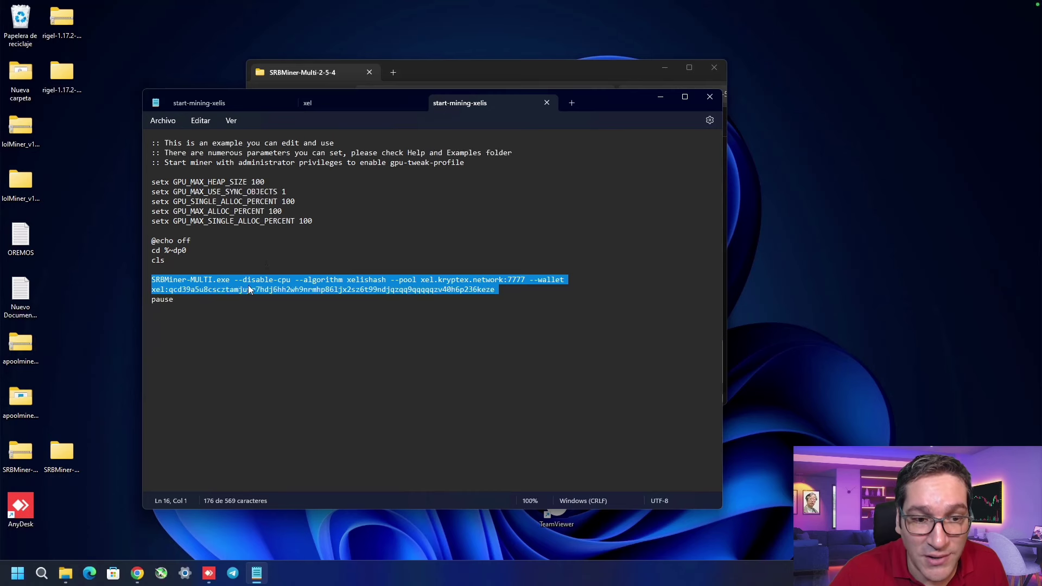
pyautogui.moveTo(239, 280); pyautogui.dragTo(292, 280)
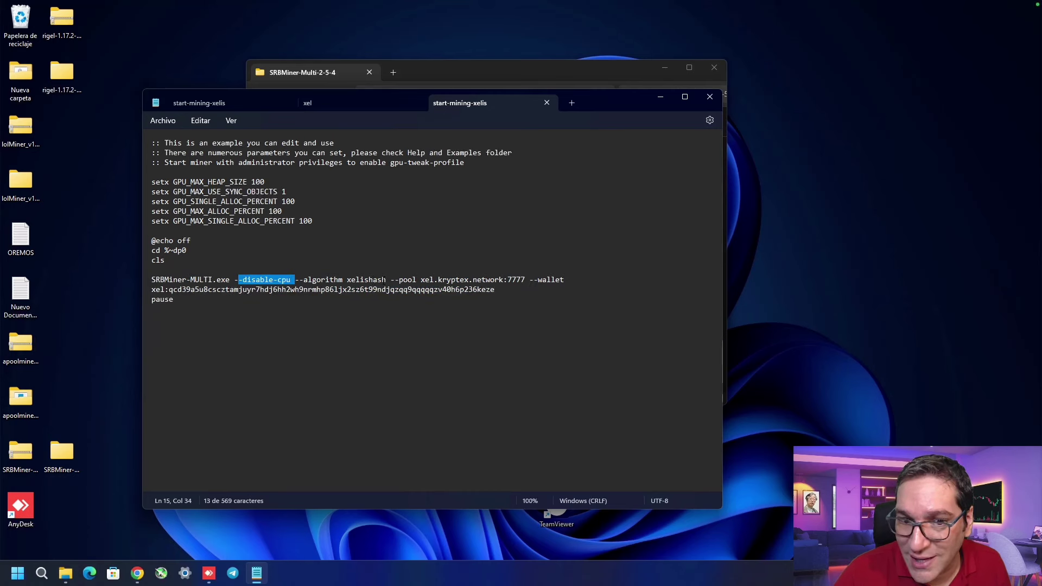
pyautogui.moveTo(420, 280); pyautogui.dragTo(522, 280)
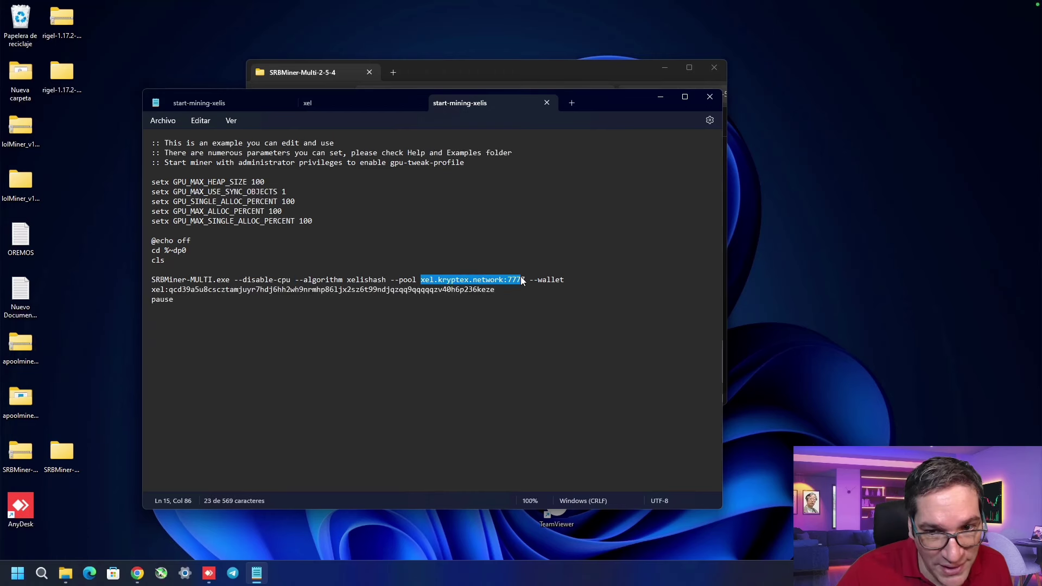
pyautogui.moveTo(170, 289); pyautogui.dragTo(477, 290)
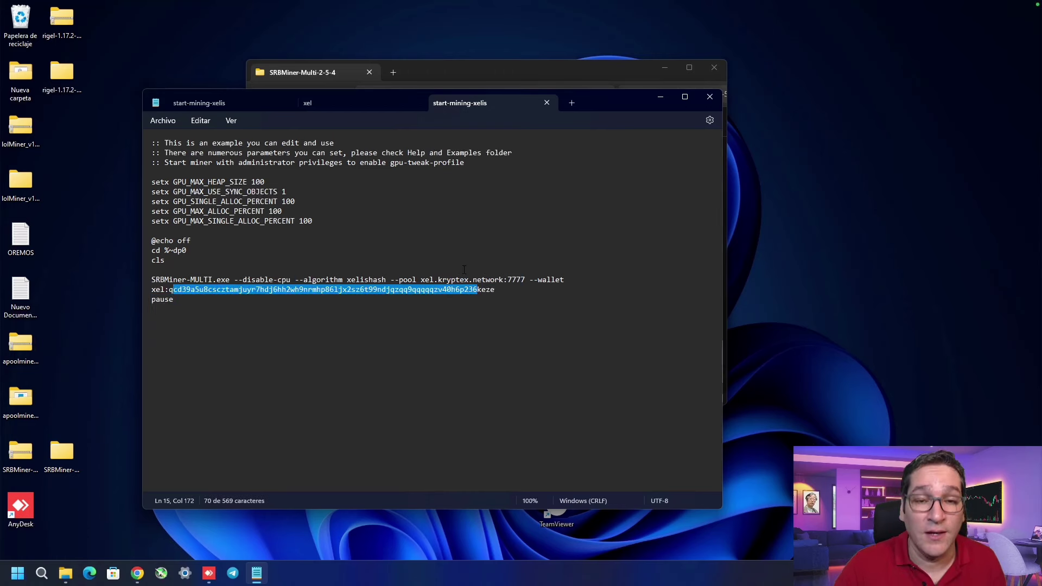
# Save the start-mining-xelis batch file and minimize Notepad.
pyautogui.click(150, 121)
pyautogui.click(157, 194)
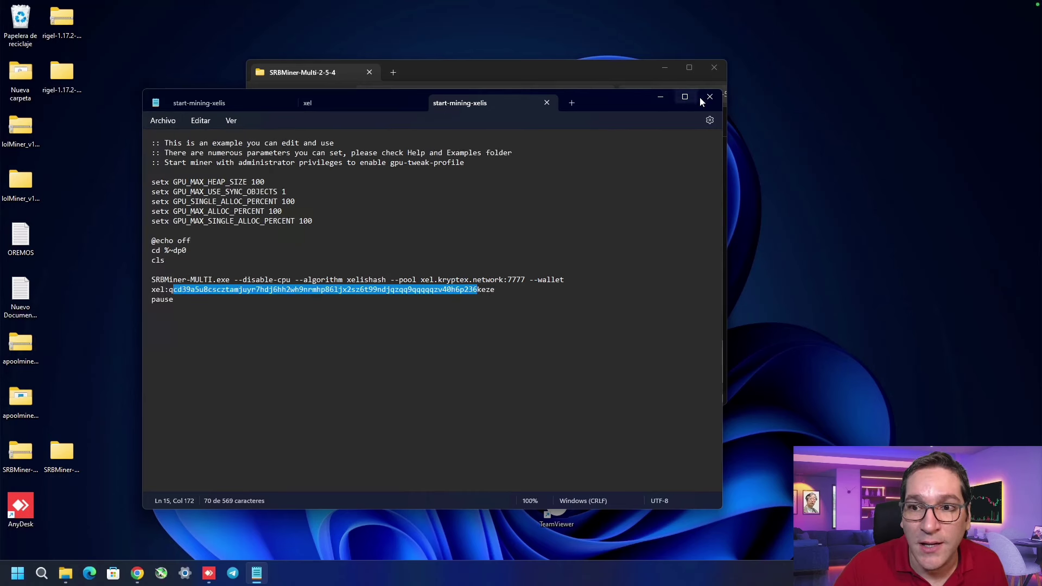
pyautogui.click(666, 97)
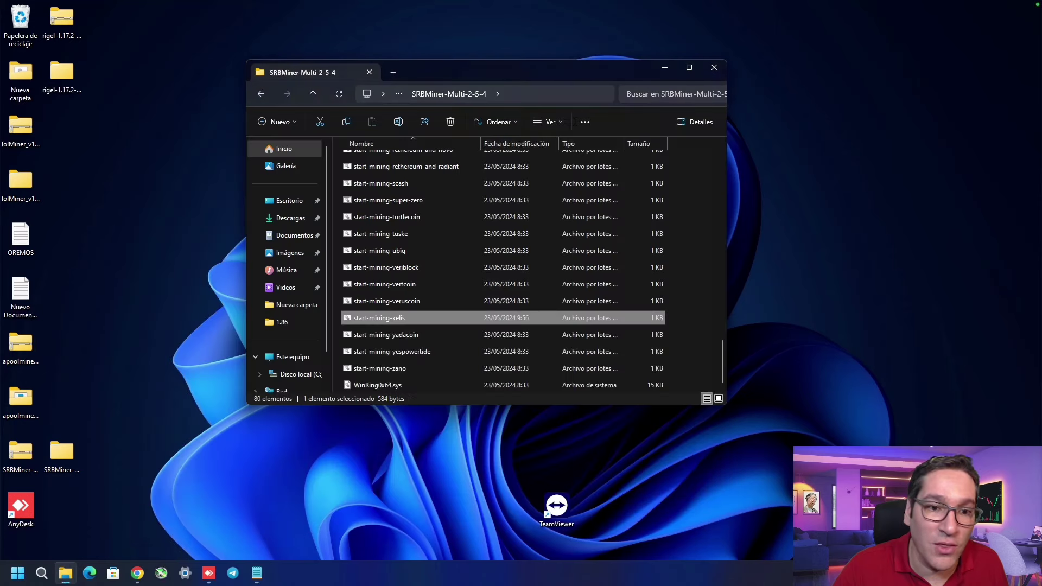
# Run the start-mining-xelis batch file and close its console window.
pyautogui.doubleClick(378, 318)
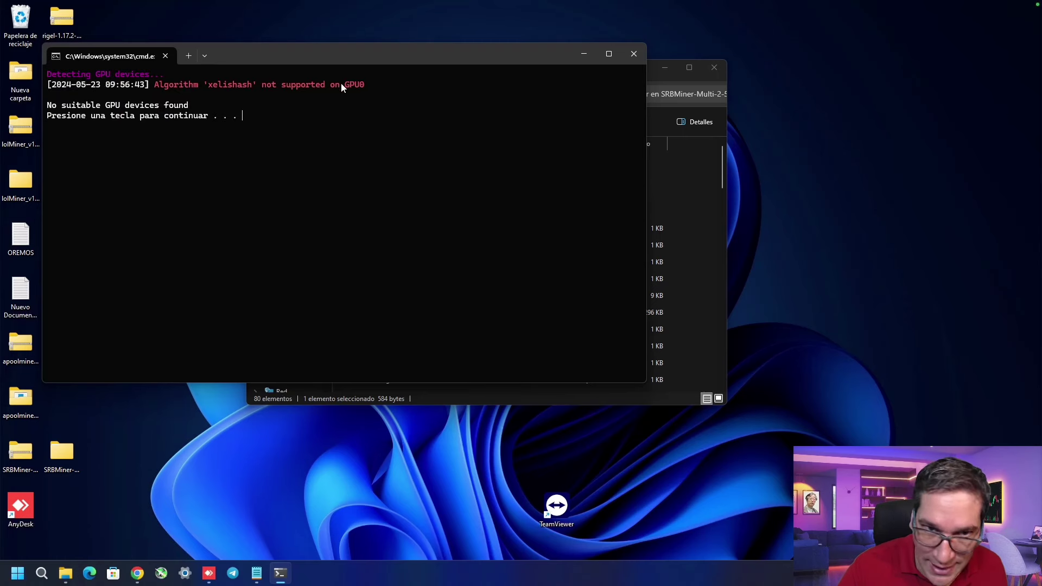
pyautogui.click(635, 53)
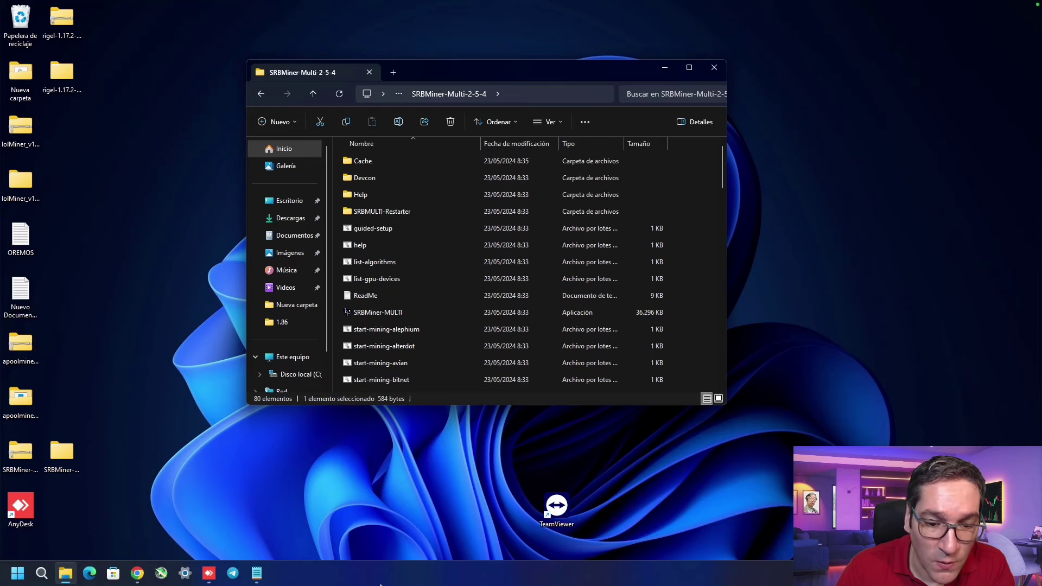
# Switch to Chrome on the Mac and open the XEL pool information page on Kryptex.
pyautogui.click(337, 569)
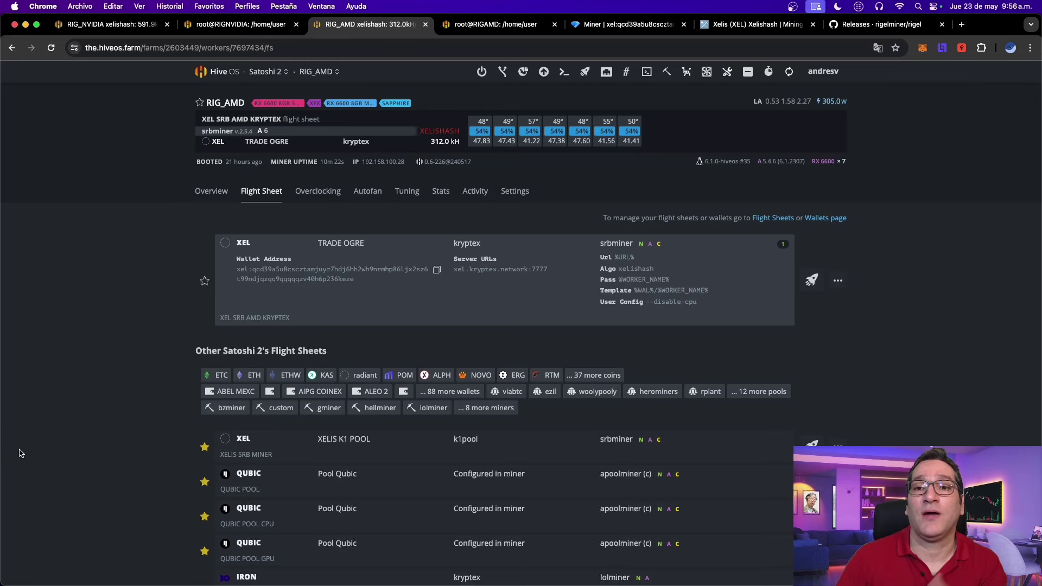
pyautogui.click(624, 24)
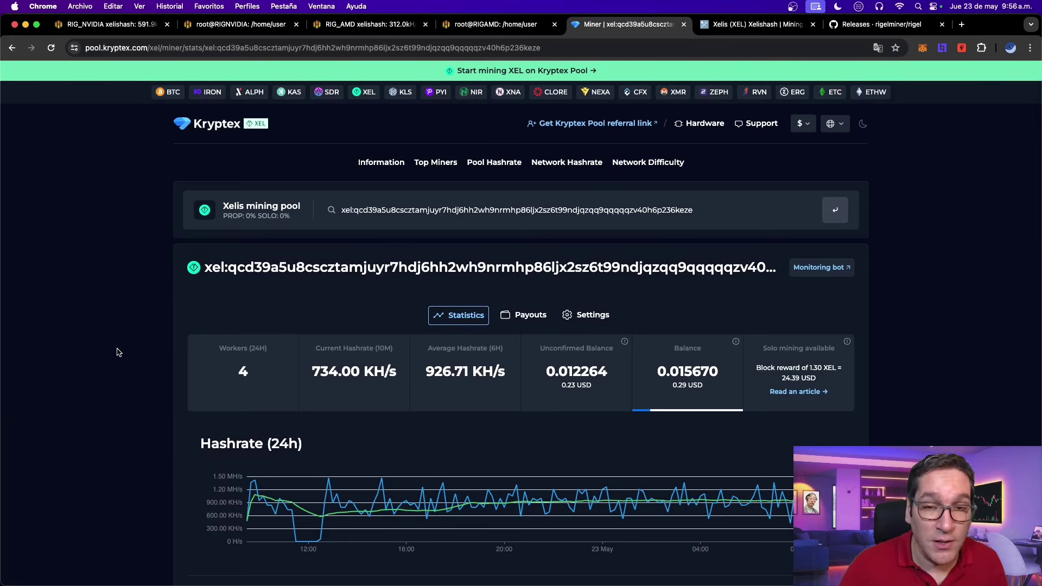
pyautogui.click(474, 77)
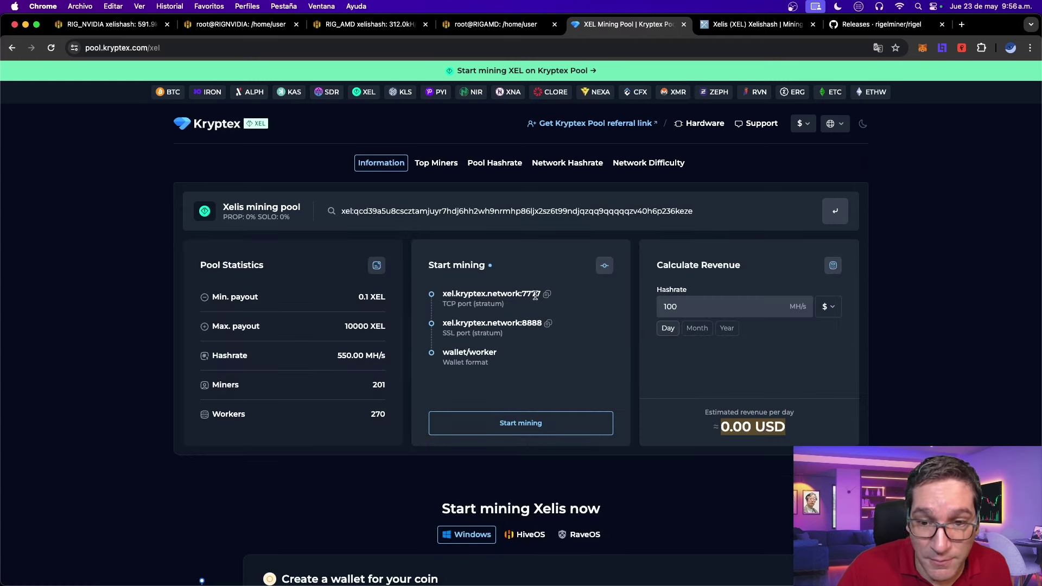
# Copy the pool's TCP and SSL addresses, xel.kryptex.network:7777 and xel.kryptex.network:8888, and check the minimum payout and miner count.
pyautogui.moveTo(540, 296); pyautogui.dragTo(452, 297)
pyautogui.press('super+c')
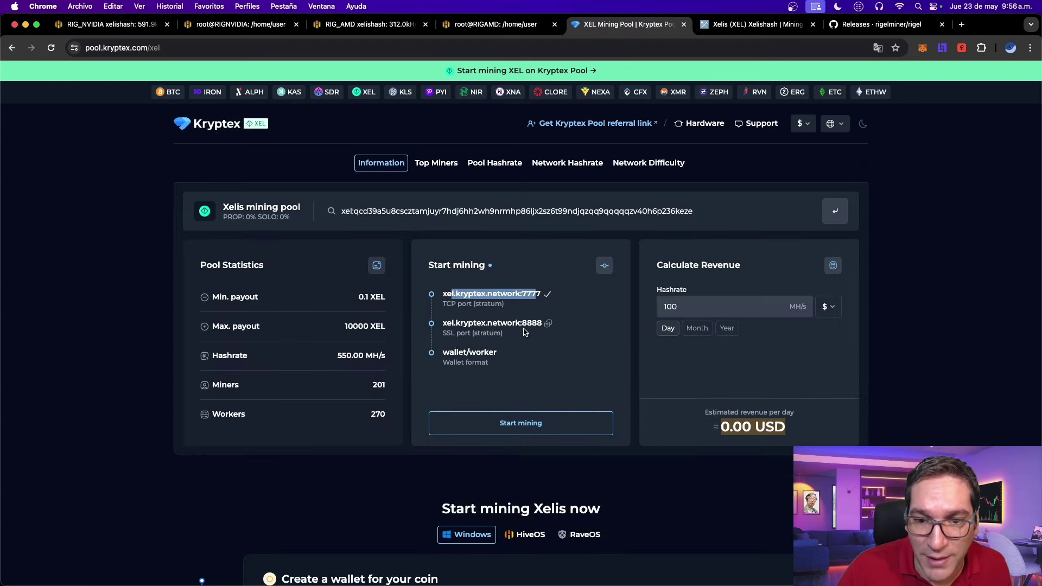
pyautogui.moveTo(541, 324); pyautogui.dragTo(446, 322)
pyautogui.press('super+c')
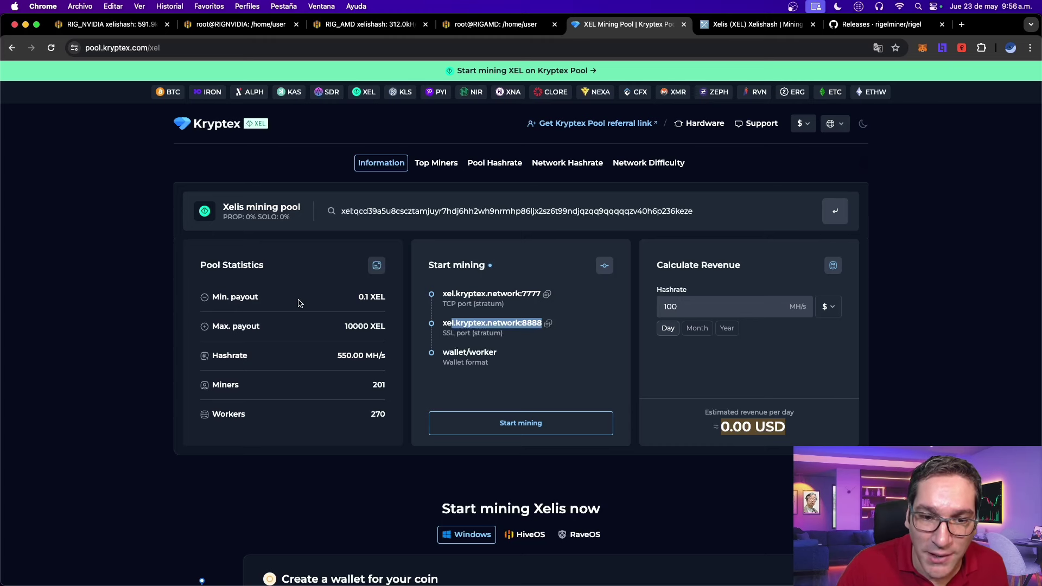
pyautogui.moveTo(374, 298); pyautogui.dragTo(358, 297)
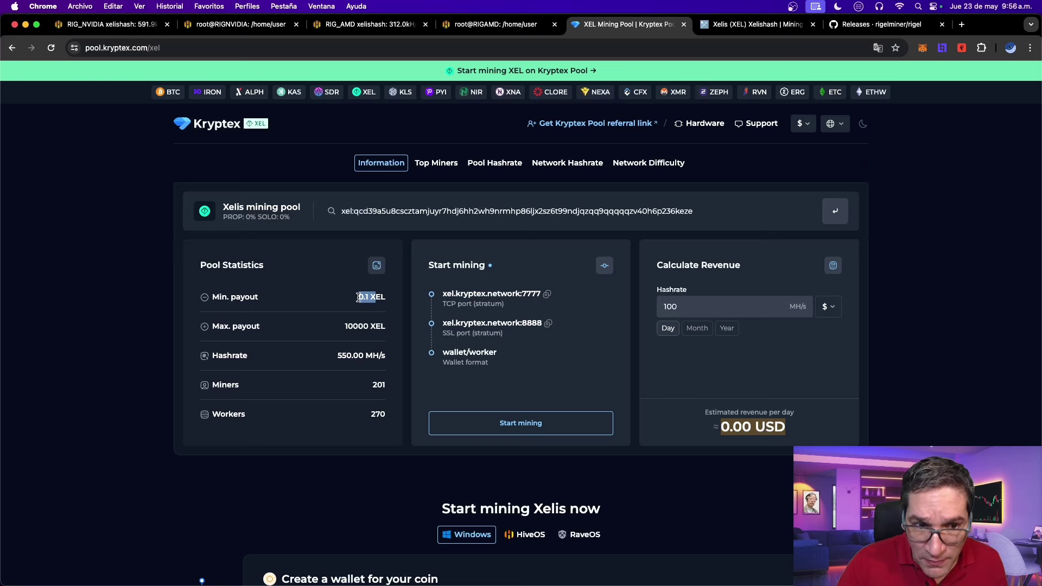
pyautogui.moveTo(370, 386); pyautogui.dragTo(390, 386)
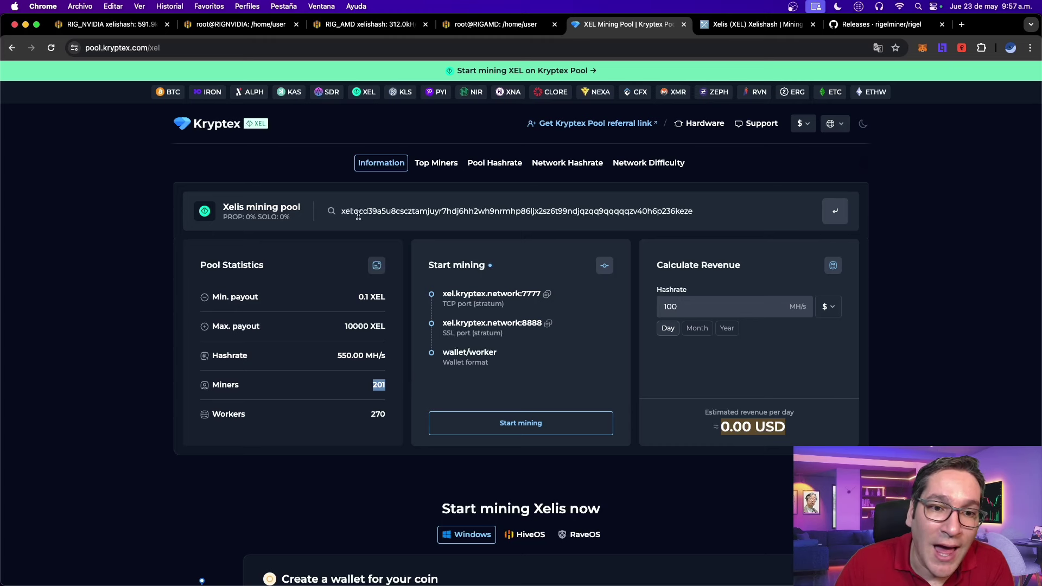
# Look up the mining statistics of the Xelis wallet address on the Kryptex pool.
pyautogui.click(703, 213)
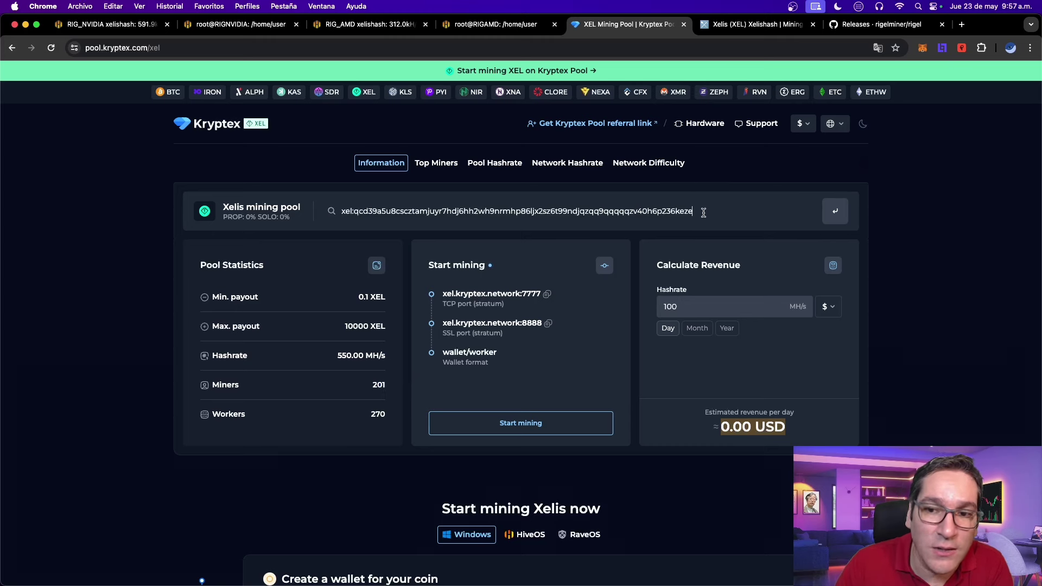
pyautogui.moveTo(704, 213); pyautogui.dragTo(339, 214)
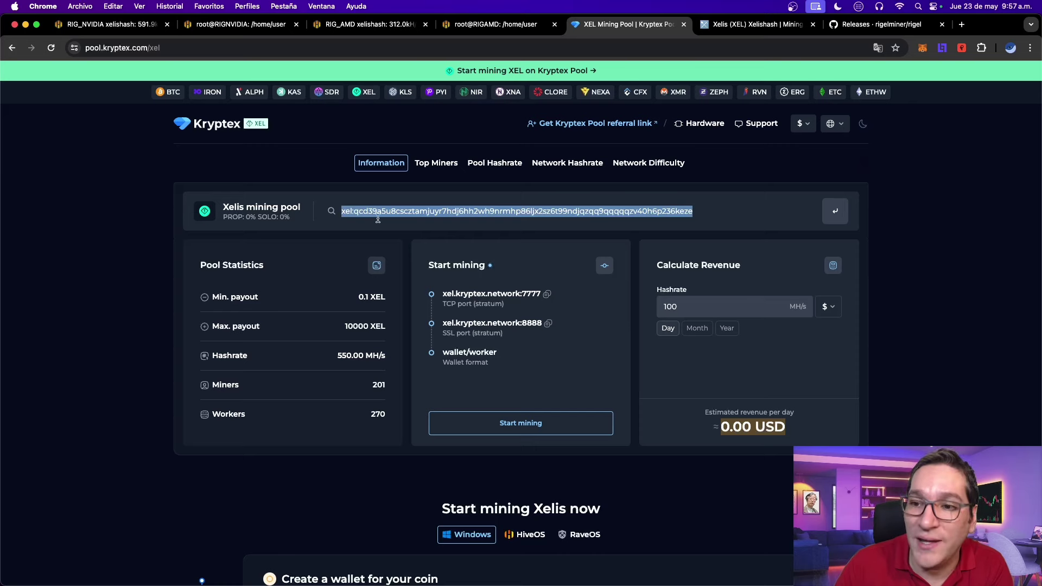
pyautogui.click(838, 212)
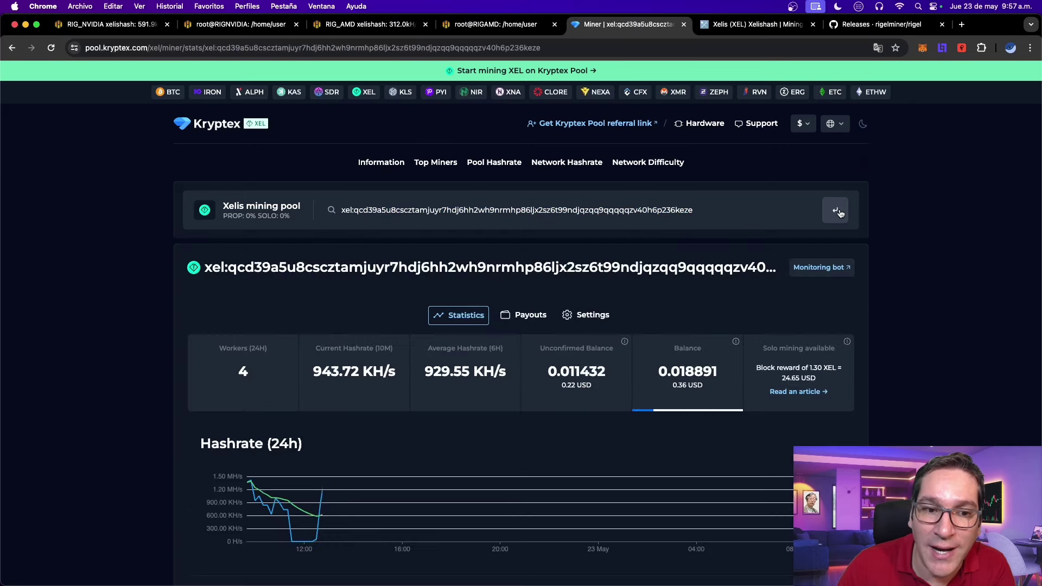
# Examine the miner's 24-hour hashrate and shares charts and the list of connected workers.
pyautogui.scroll(-7, 144, 313)
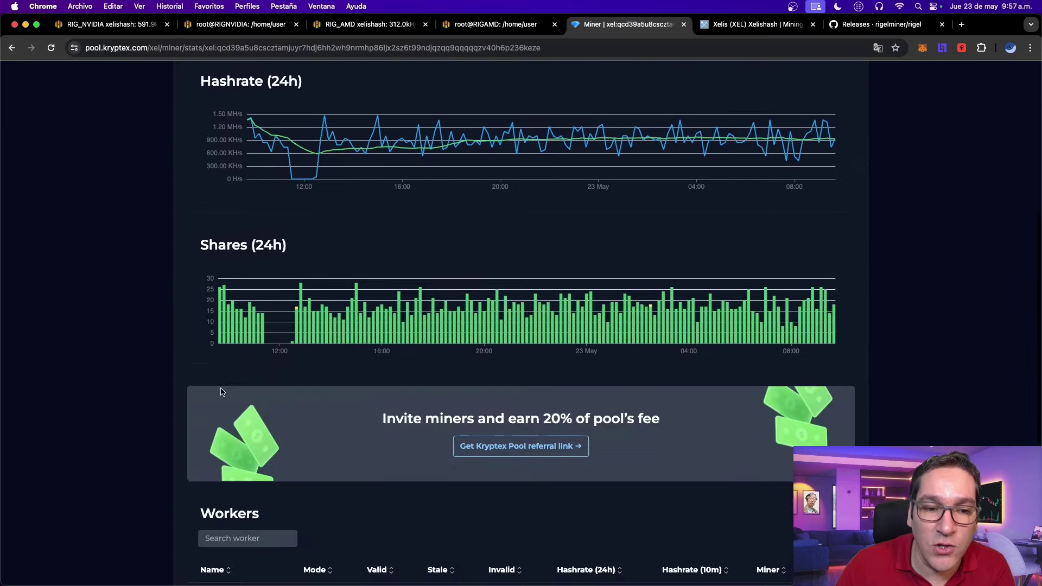
pyautogui.scroll(-4, 221, 392)
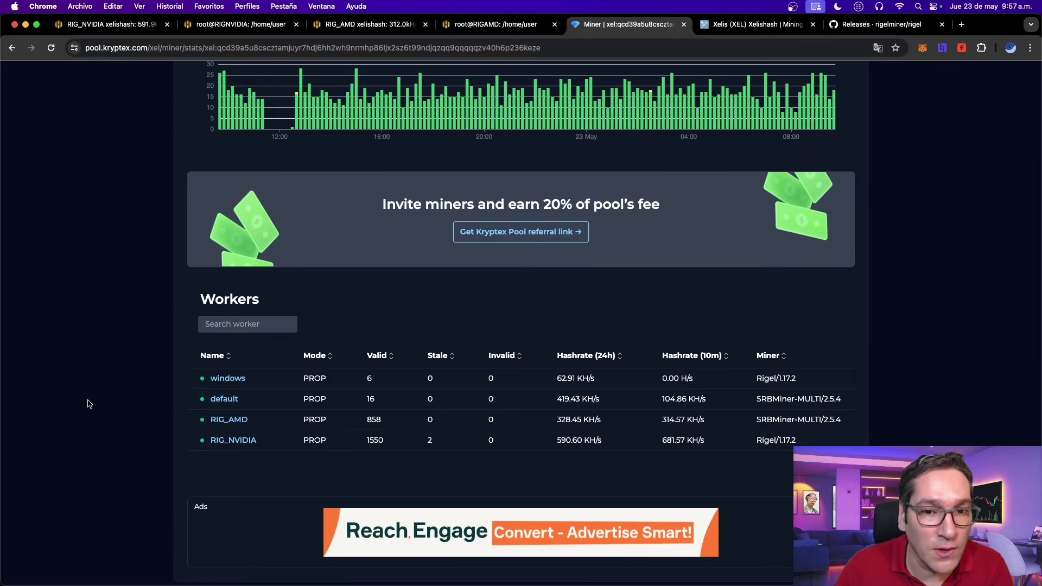
pyautogui.scroll(5, 89, 404)
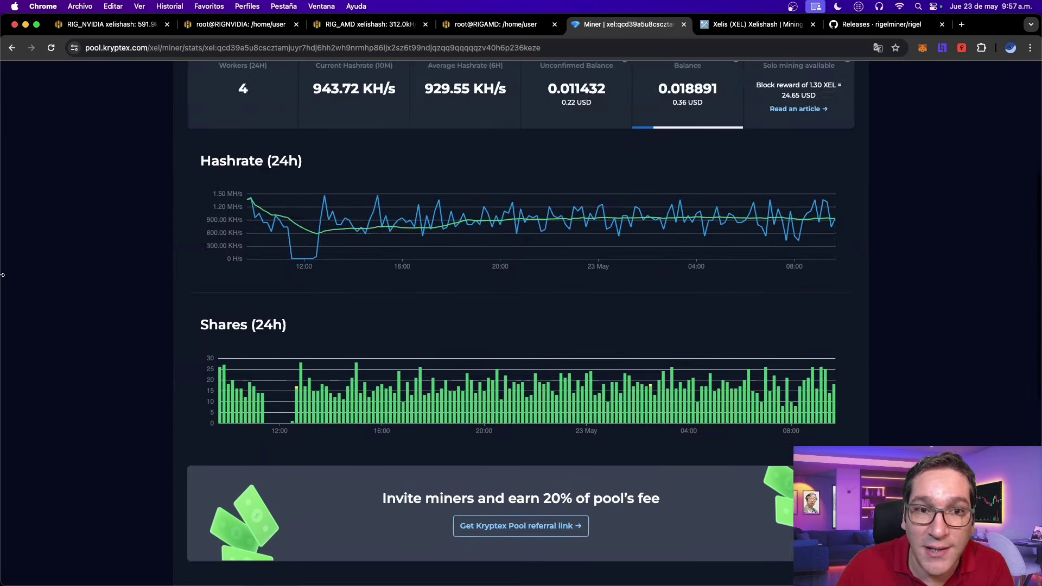
pyautogui.scroll(5, 3, 283)
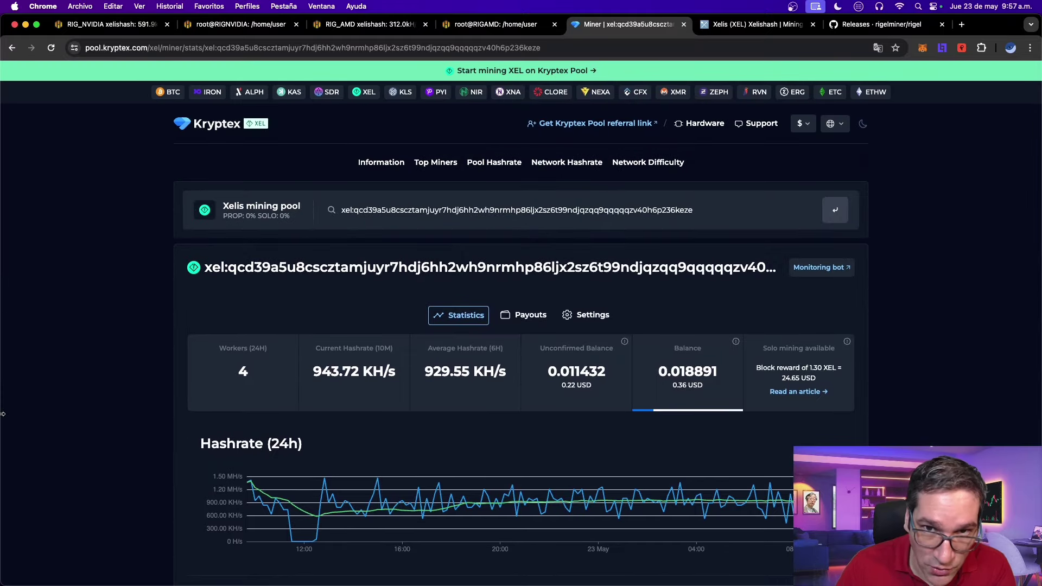
# Open the miner's payouts and review the 31-day reward chart and the payout history.
pyautogui.click(521, 316)
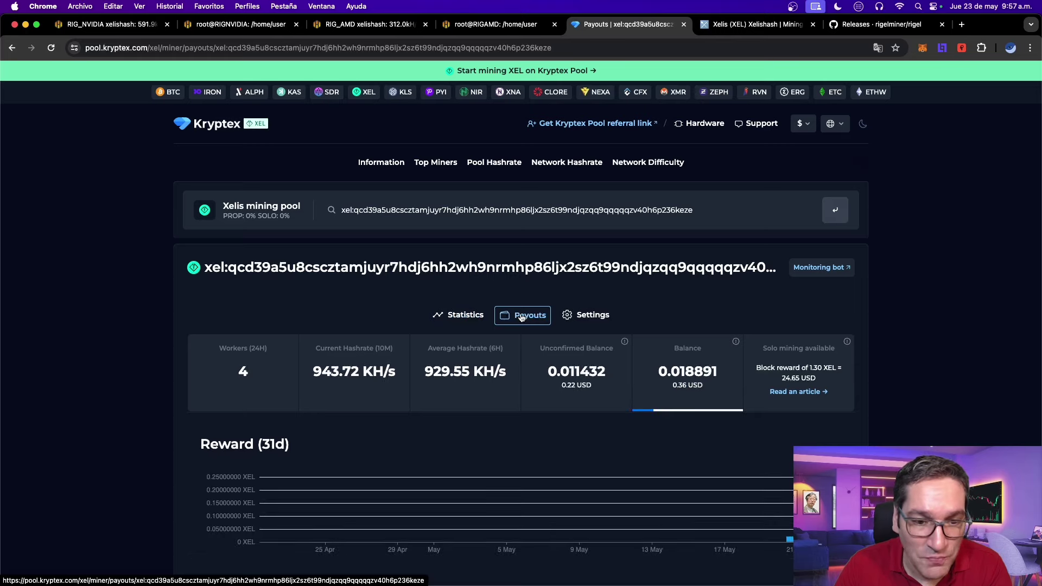
pyautogui.scroll(-3, 521, 316)
pyautogui.moveTo(812, 383)
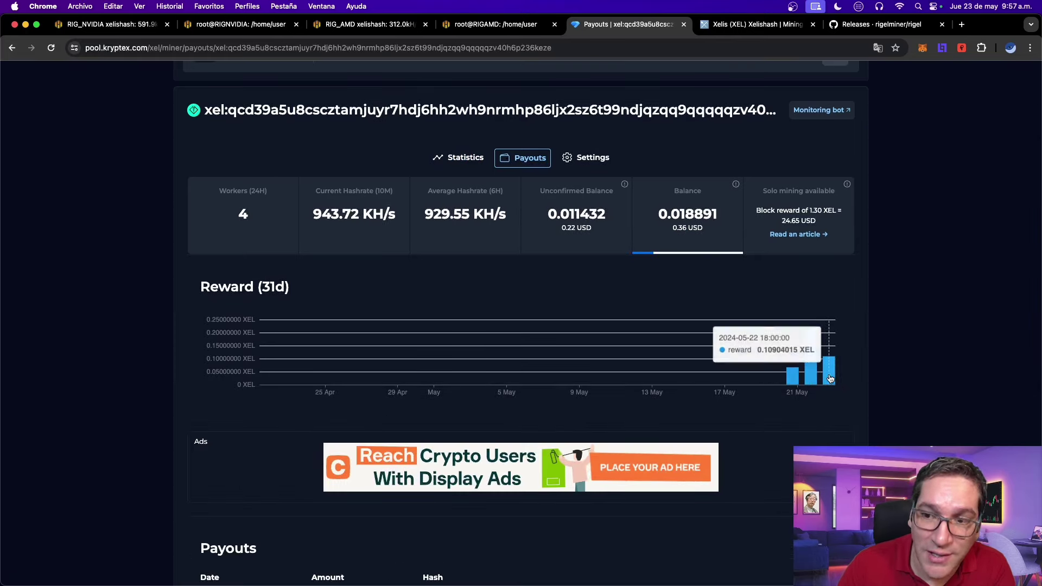
pyautogui.scroll(-5, 112, 386)
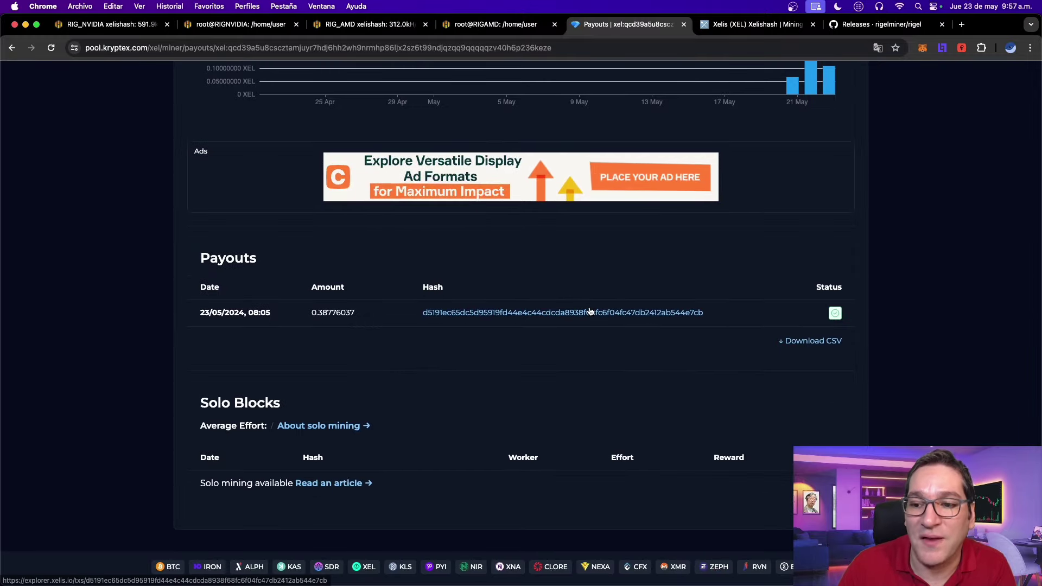
pyautogui.scroll(8, 14, 360)
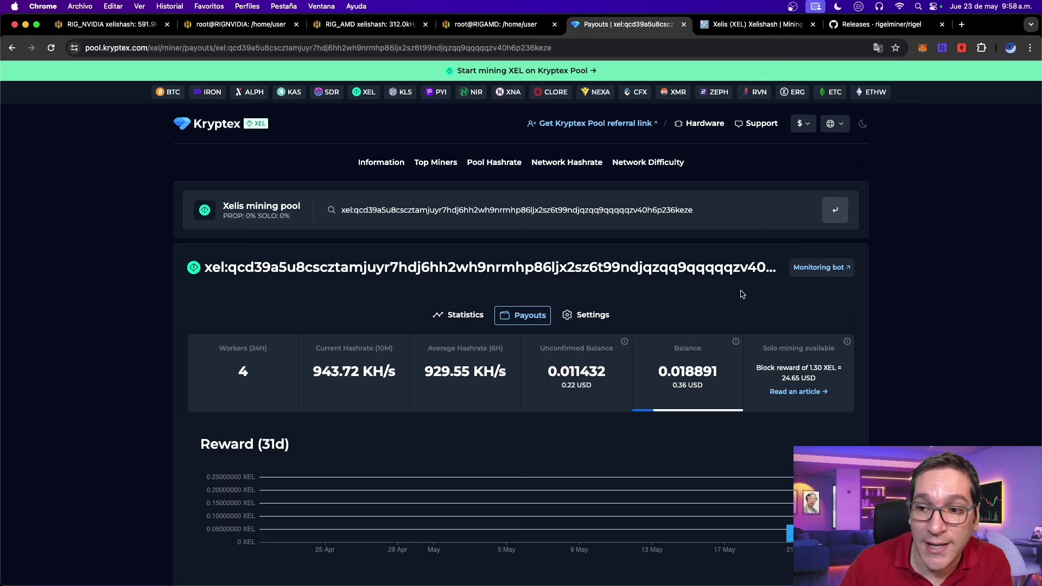
# Open the Telegram page of the Kryptex monitoring bot and return to the miner's payouts page.
pyautogui.click(813, 268)
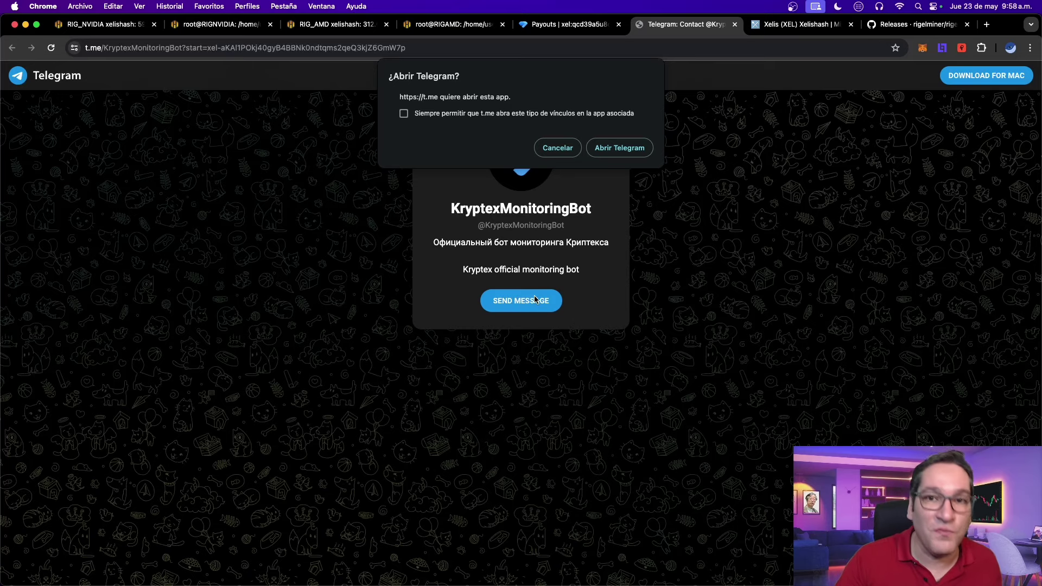
pyautogui.click(566, 25)
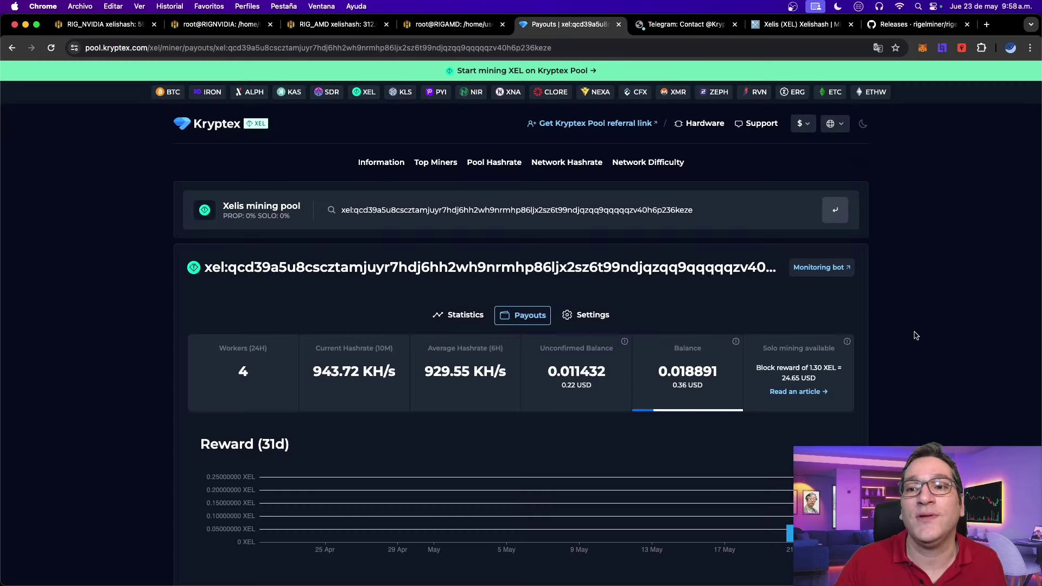